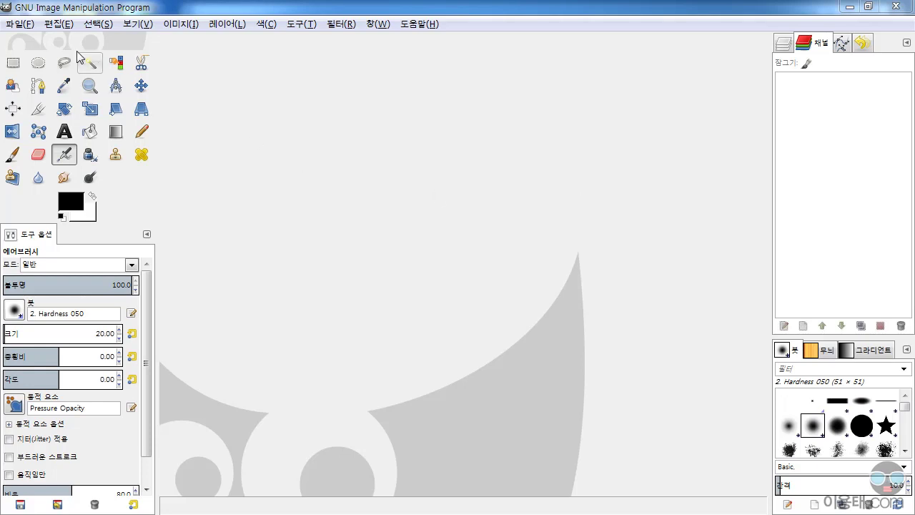
Open 레이어.psd from the 학습자료 folder and display its layer list.
{"action": "left_click", "coordinate": [14, 26]}
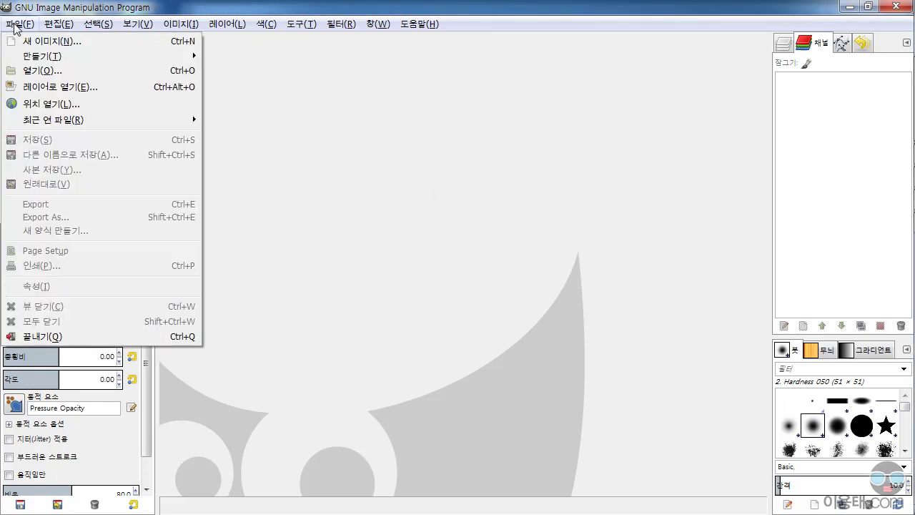
{"action": "left_click", "coordinate": [32, 70]}
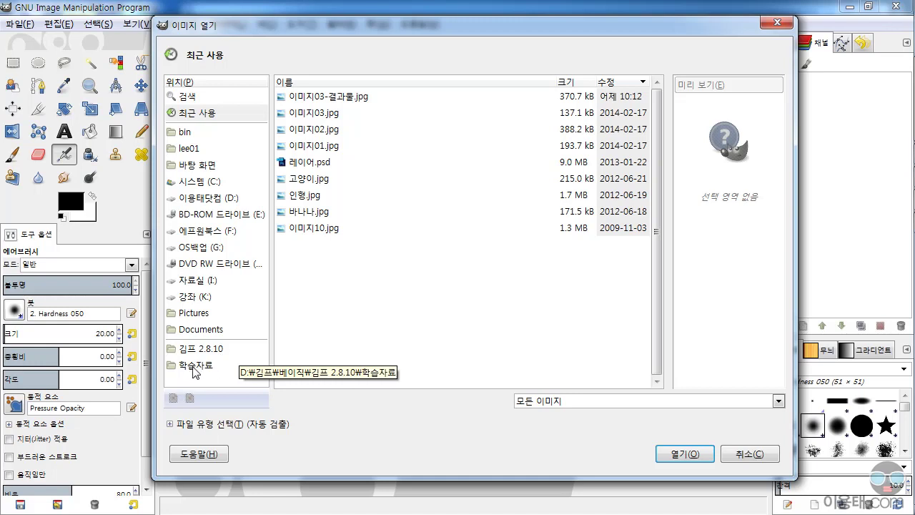
{"action": "left_click", "coordinate": [203, 369]}
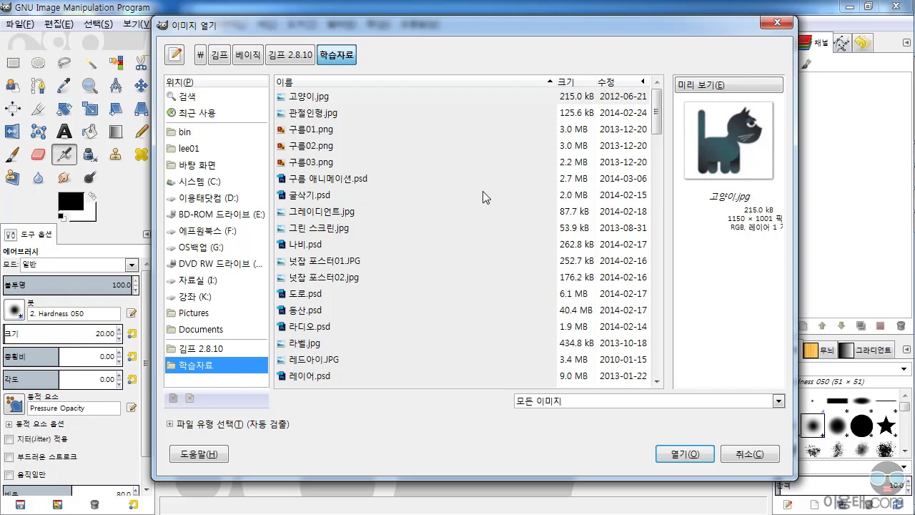
{"action": "left_click_drag", "start_coordinate": [658, 112], "coordinate": [665, 145]}
{"action": "scroll", "coordinate": [307, 265], "scroll_direction": "up", "scroll_amount": 1}
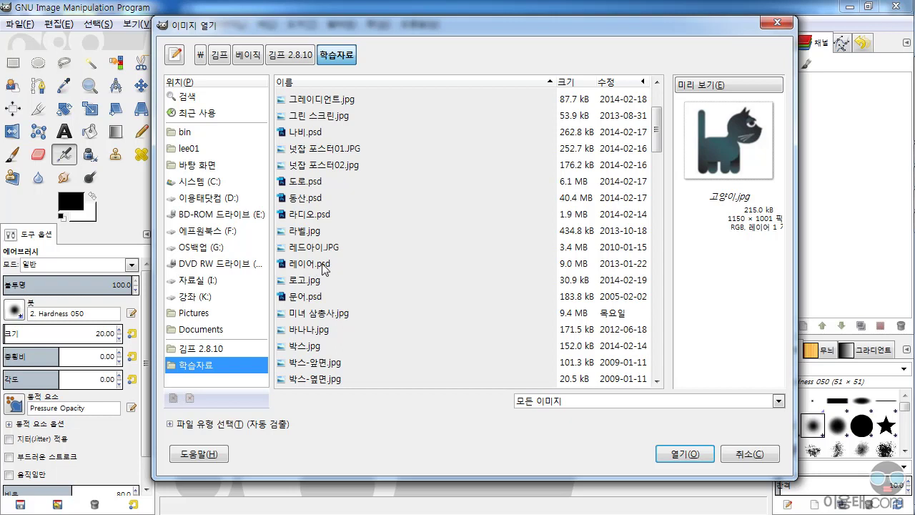
{"action": "left_click", "coordinate": [325, 267]}
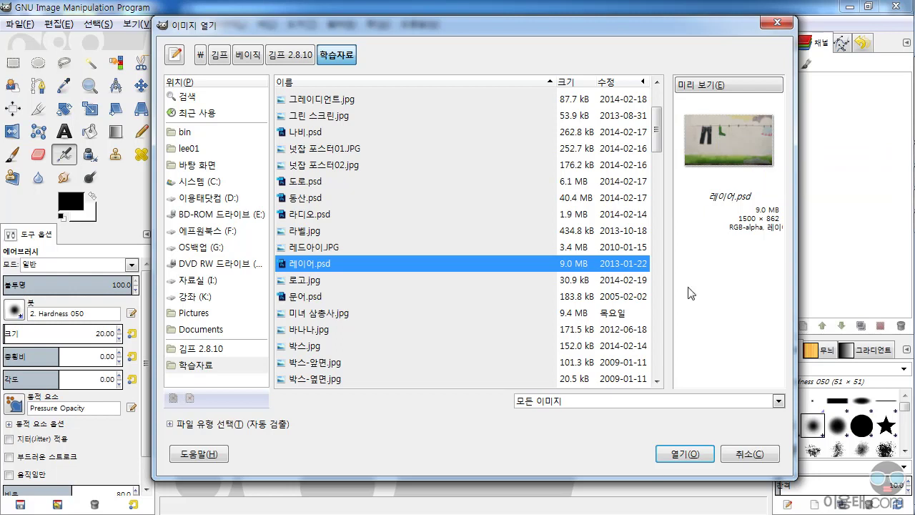
{"action": "left_click", "coordinate": [674, 455]}
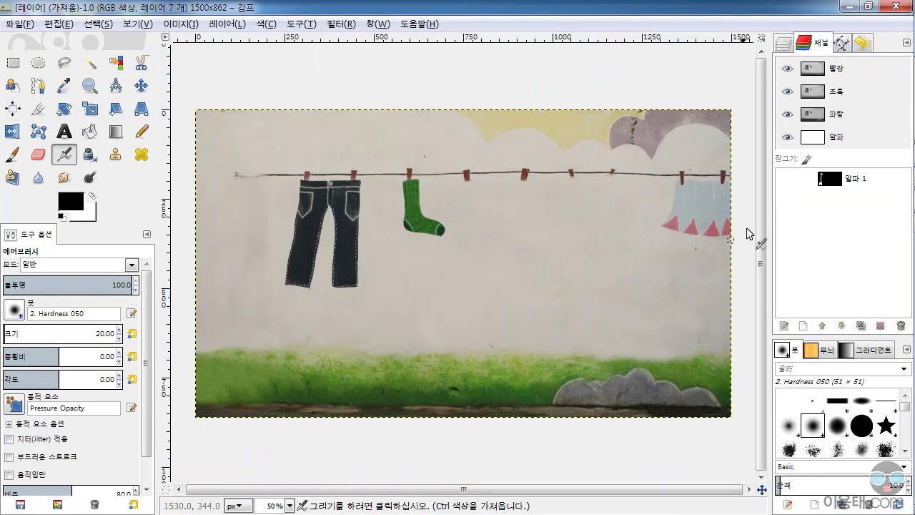
{"action": "left_click", "coordinate": [784, 45]}
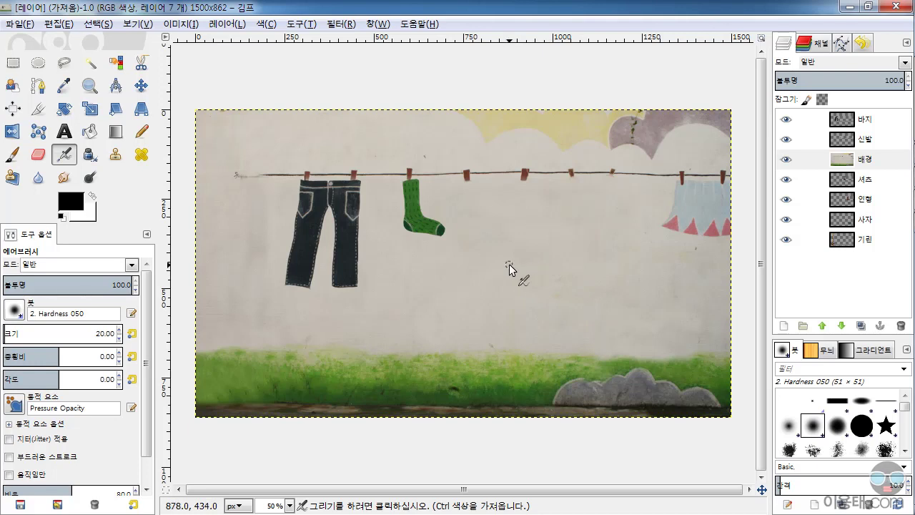
Open the photo 이미지09.jpg from the 학습자료 folder as a second image.
{"action": "left_click", "coordinate": [15, 25]}
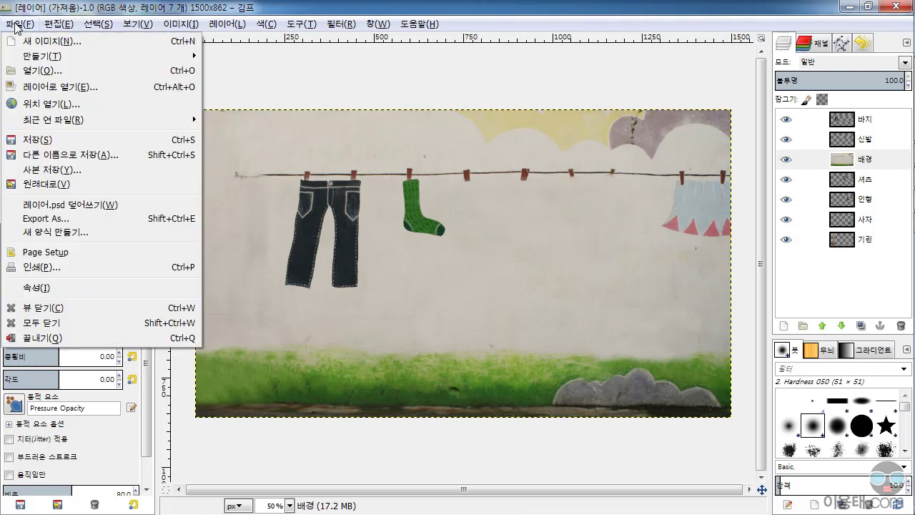
{"action": "left_click", "coordinate": [43, 65]}
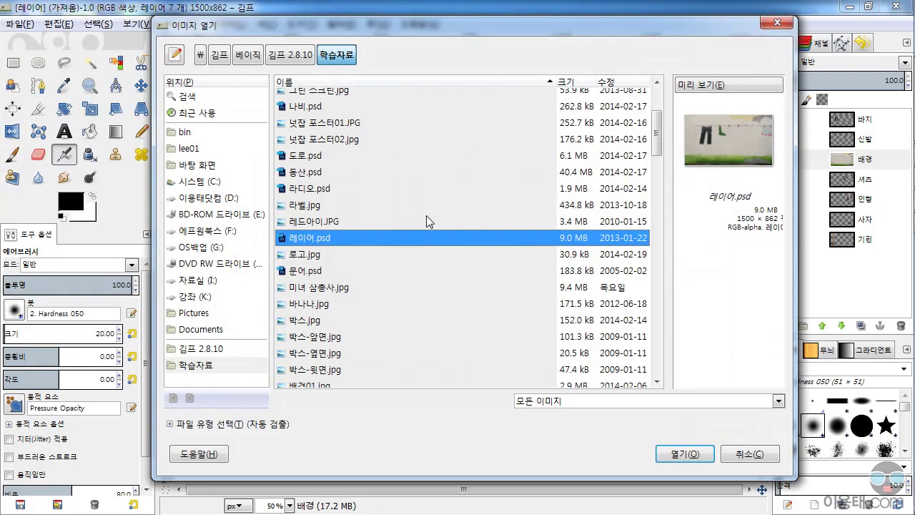
{"action": "left_click_drag", "start_coordinate": [656, 135], "coordinate": [667, 248]}
{"action": "left_click", "coordinate": [316, 277]}
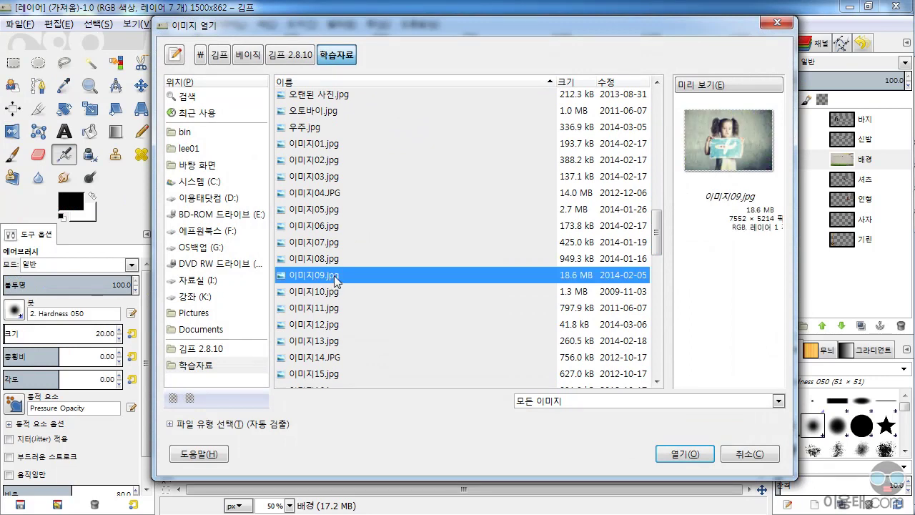
{"action": "left_click", "coordinate": [685, 450]}
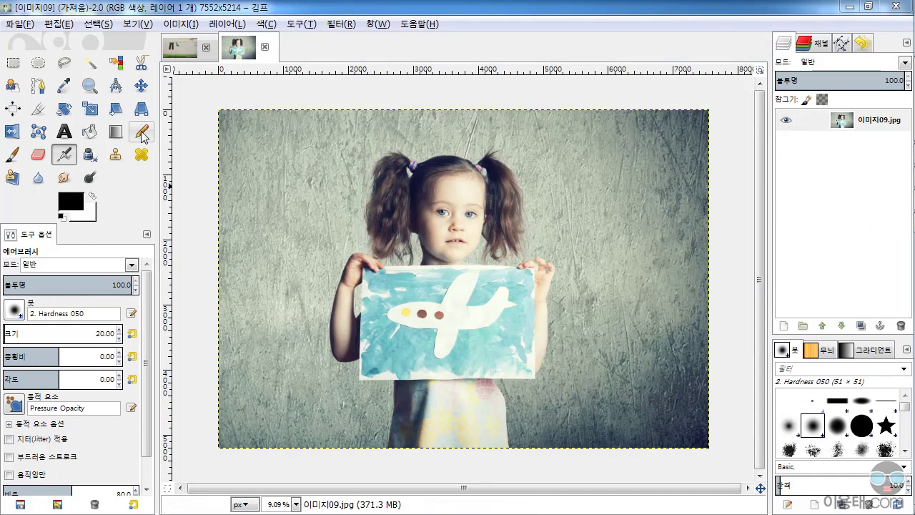
Paint four freehand red zigzag strokes around the girl using the Paintbrush at a size of about 228.
{"action": "left_click", "coordinate": [12, 154]}
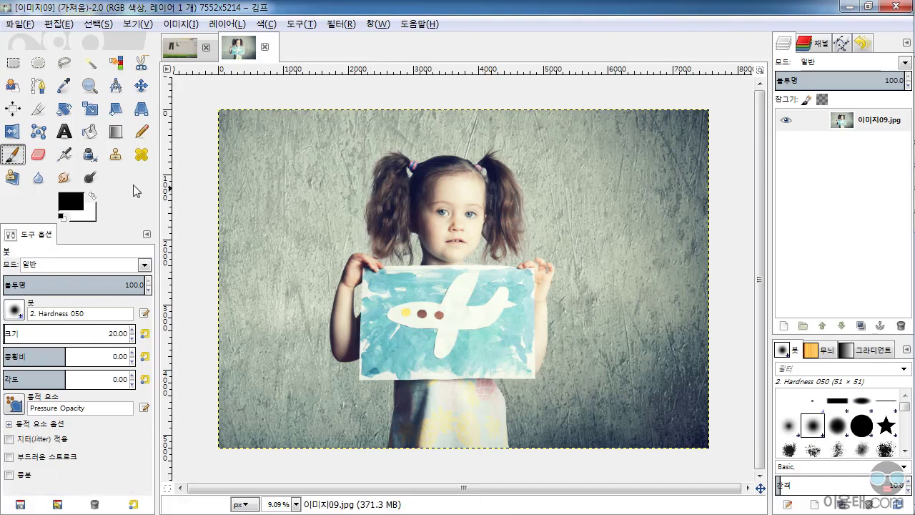
{"action": "left_click", "coordinate": [70, 203]}
{"action": "left_click_drag", "start_coordinate": [114, 184], "coordinate": [127, 141]}
{"action": "left_click", "coordinate": [186, 309]}
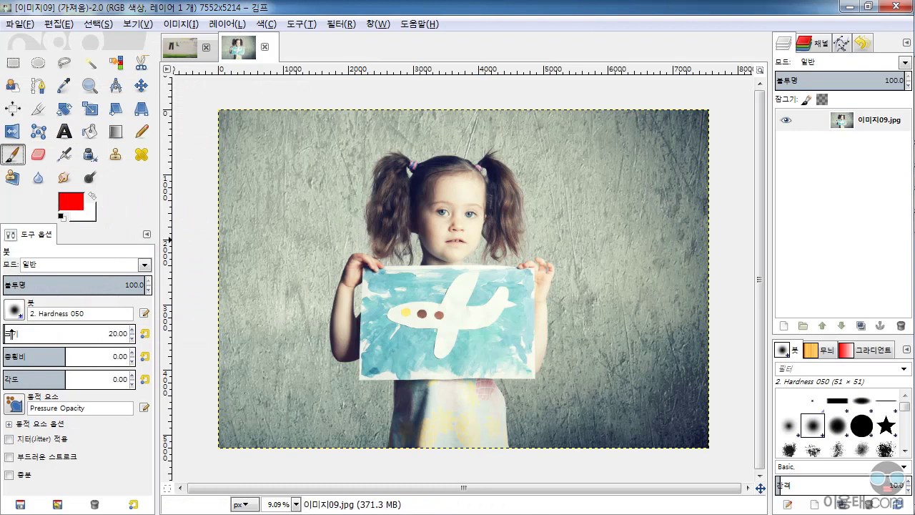
{"action": "left_click_drag", "start_coordinate": [12, 333], "coordinate": [30, 333]}
{"action": "mouse_move", "coordinate": [256, 254]}
{"action": "left_mouse_down"}
{"action": "mouse_move", "coordinate": [306, 255]}
{"action": "mouse_move", "coordinate": [378, 238]}
{"action": "left_mouse_up"}
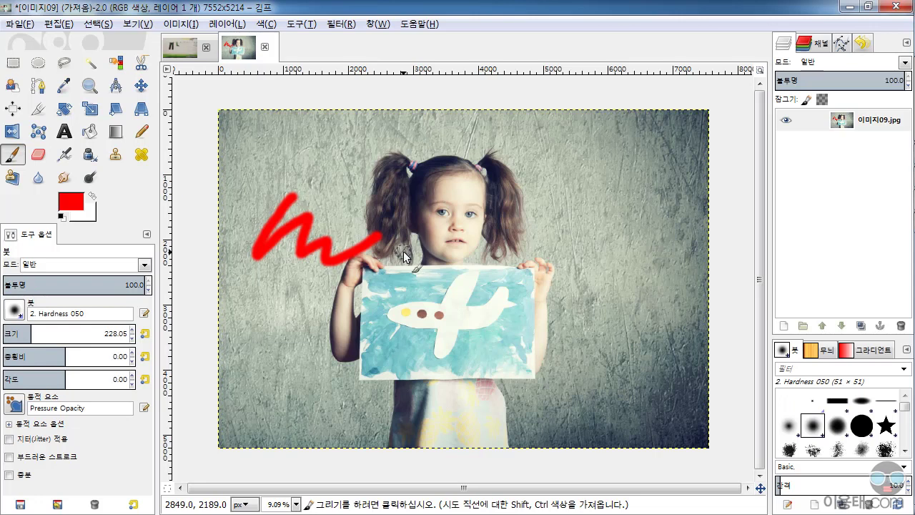
{"action": "mouse_move", "coordinate": [575, 211]}
{"action": "left_mouse_down"}
{"action": "mouse_move", "coordinate": [571, 249]}
{"action": "mouse_move", "coordinate": [645, 259]}
{"action": "mouse_move", "coordinate": [672, 289]}
{"action": "left_mouse_up"}
{"action": "left_click_drag", "start_coordinate": [291, 334], "coordinate": [368, 392]}
{"action": "mouse_move", "coordinate": [559, 327]}
{"action": "left_mouse_down"}
{"action": "mouse_move", "coordinate": [641, 397]}
{"action": "mouse_move", "coordinate": [677, 402]}
{"action": "left_mouse_up"}
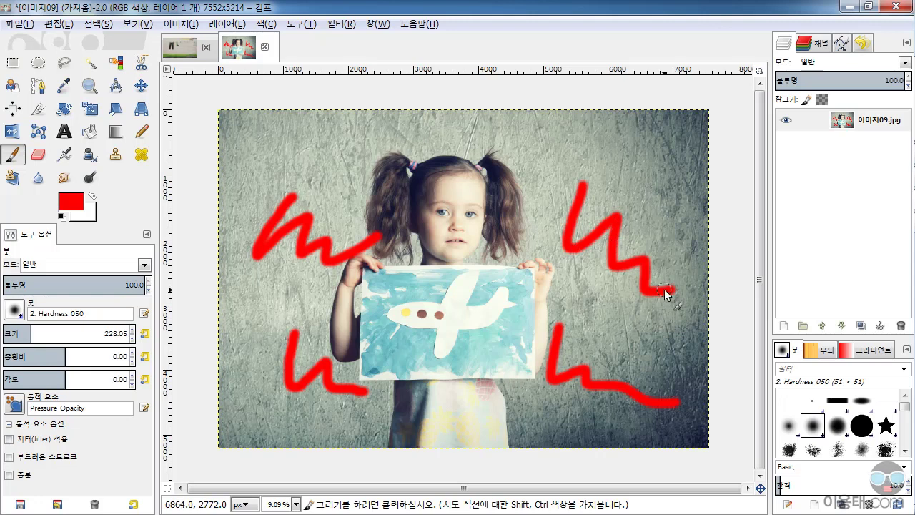
Try to remove the upper red stroke beside the girl's head with the Eraser on the 이미지09.jpg layer.
{"action": "left_click", "coordinate": [841, 120]}
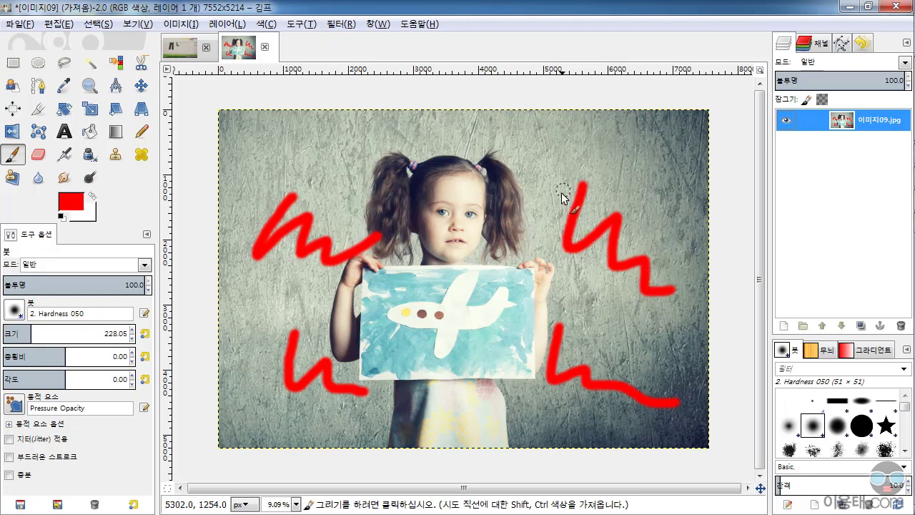
{"action": "left_click", "coordinate": [37, 155]}
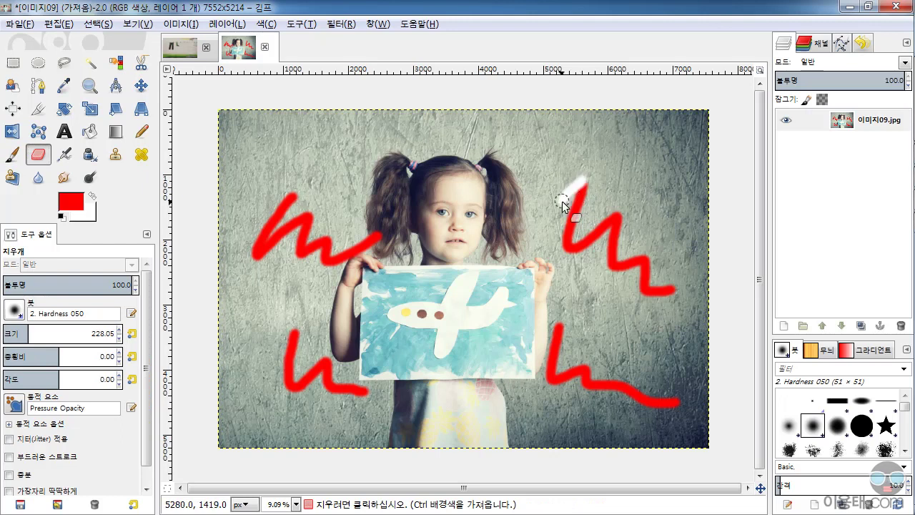
{"action": "left_click_drag", "start_coordinate": [605, 224], "coordinate": [620, 256]}
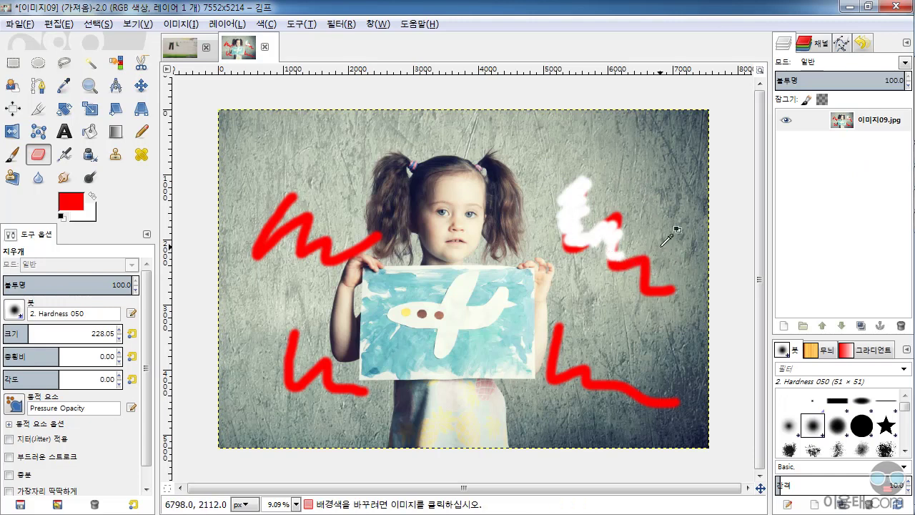
Undo all the eraser and red paintbrush strokes on the girl photo.
{"action": "key", "text": "ctrl+z"}
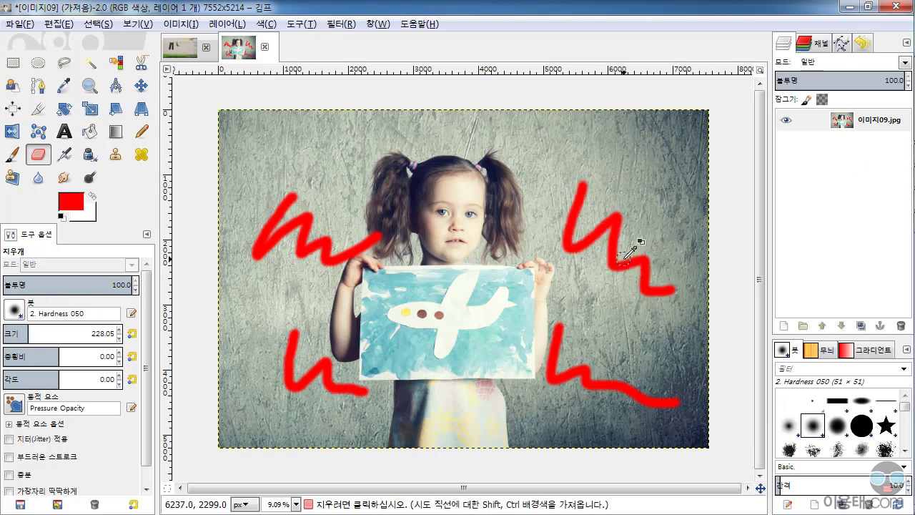
{"action": "key", "text": "ctrl+z"}
{"action": "key", "text": "ctrl+z"}
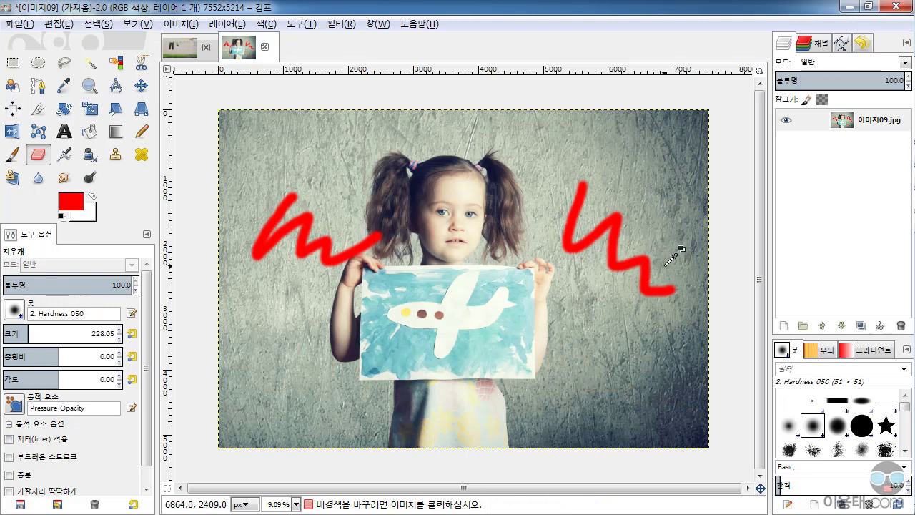
{"action": "key", "text": "ctrl+z"}
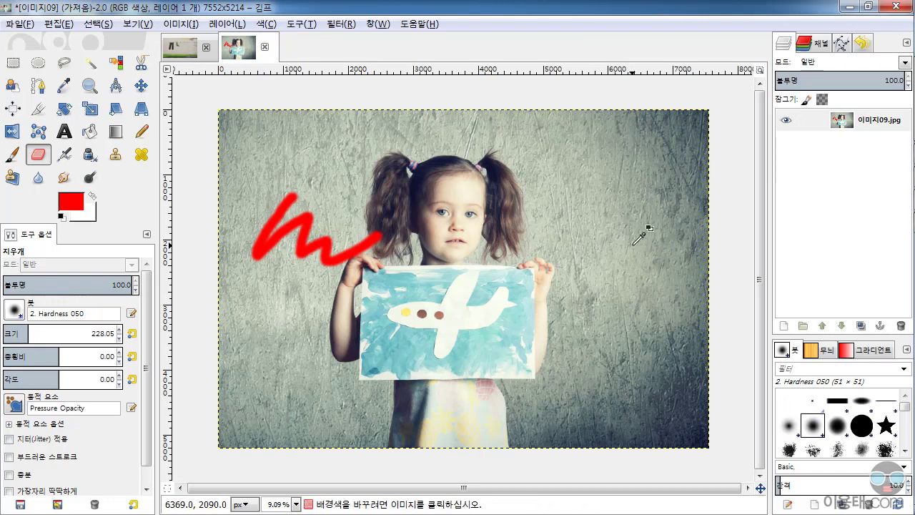
{"action": "key", "text": "ctrl+z"}
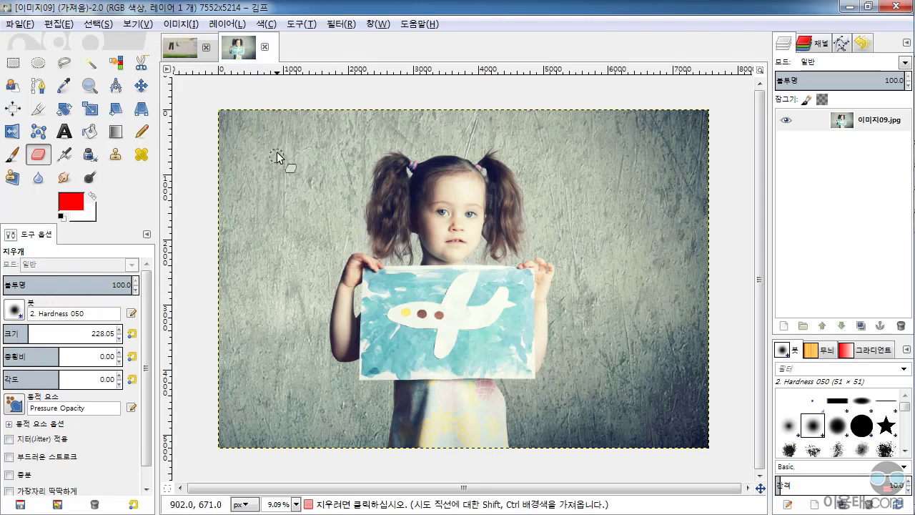
Switch to the 레이어 image and move the trousers on the 바지 layer slightly down the wall.
{"action": "left_click", "coordinate": [187, 53]}
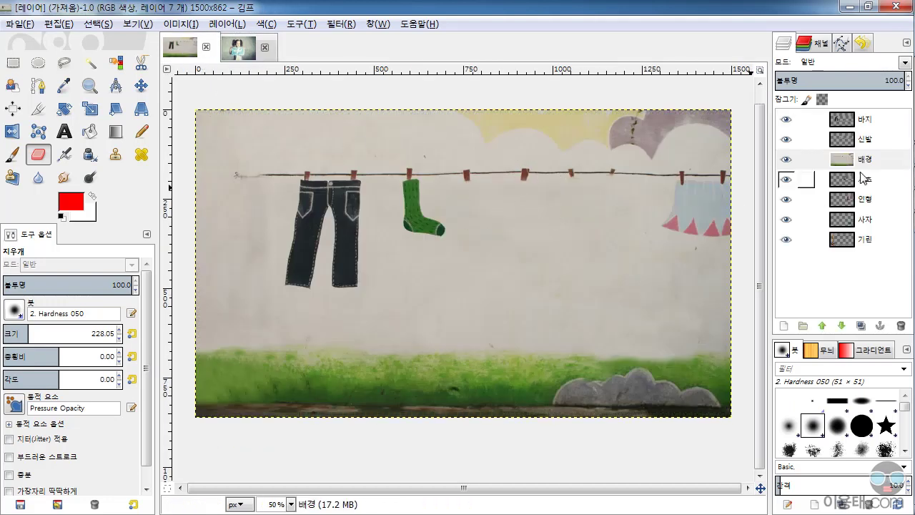
{"action": "left_click", "coordinate": [878, 123]}
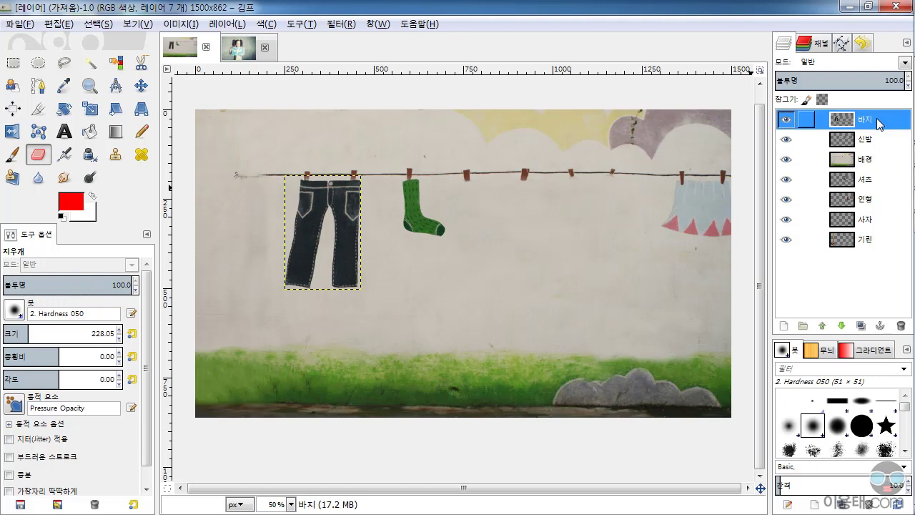
{"action": "left_click", "coordinate": [141, 87]}
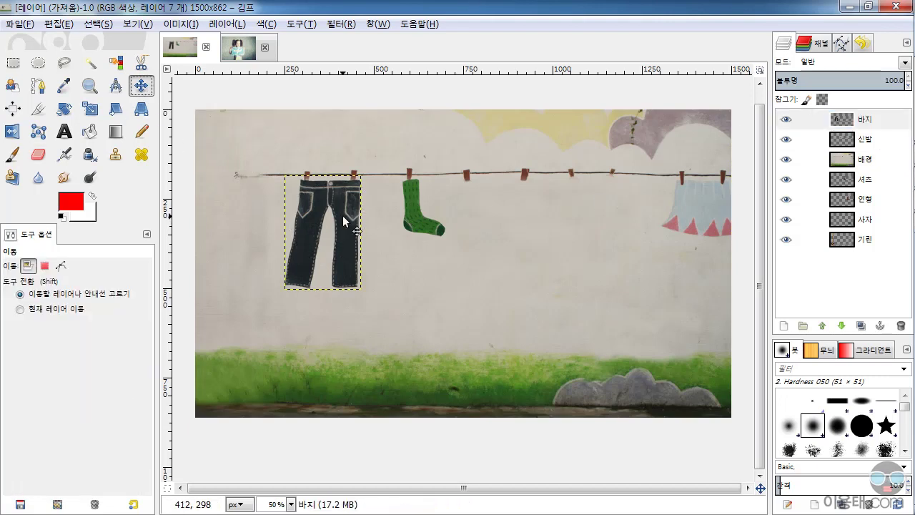
{"action": "mouse_move", "coordinate": [313, 192]}
{"action": "left_mouse_down"}
{"action": "mouse_move", "coordinate": [309, 238]}
{"action": "mouse_move", "coordinate": [432, 243]}
{"action": "mouse_move", "coordinate": [410, 267]}
{"action": "mouse_move", "coordinate": [336, 238]}
{"action": "mouse_move", "coordinate": [312, 197]}
{"action": "left_mouse_up"}
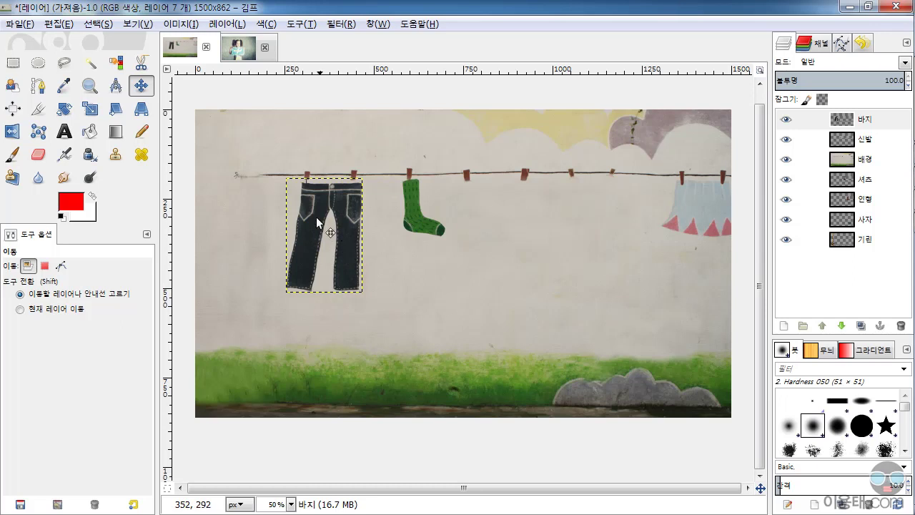
Examine the boundaries of the 바지, 신발, 셔츠, 인형, 사자 and 기린 layers by selecting each one.
{"action": "left_click", "coordinate": [849, 119]}
{"action": "left_click", "coordinate": [849, 139]}
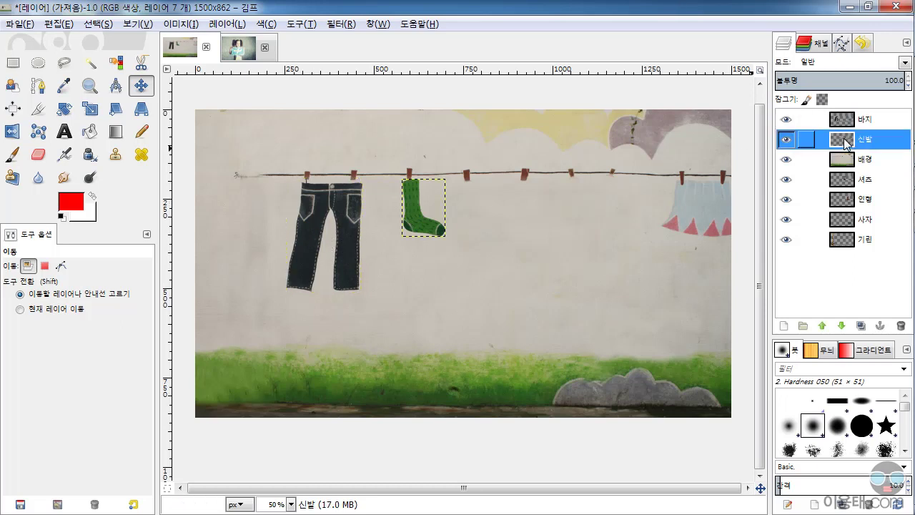
{"action": "left_click", "coordinate": [847, 180]}
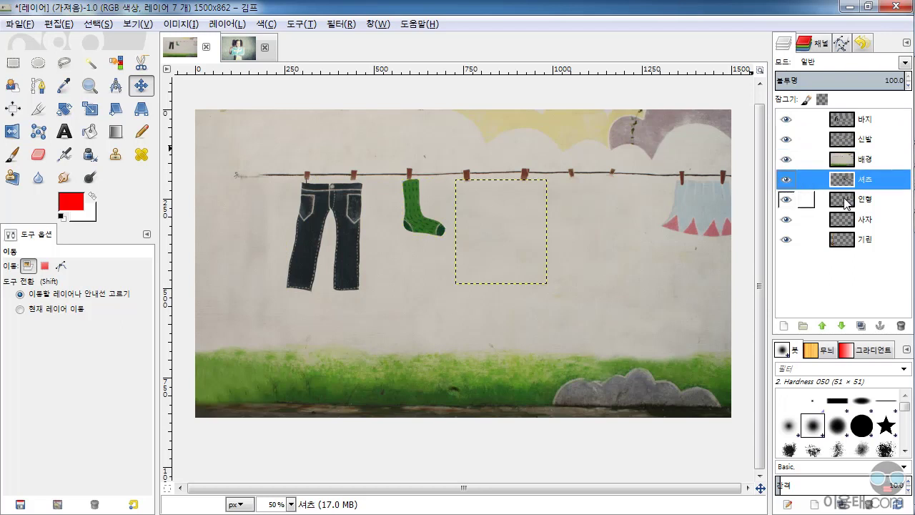
{"action": "left_click", "coordinate": [850, 200]}
{"action": "left_click", "coordinate": [851, 220]}
{"action": "left_click", "coordinate": [849, 242]}
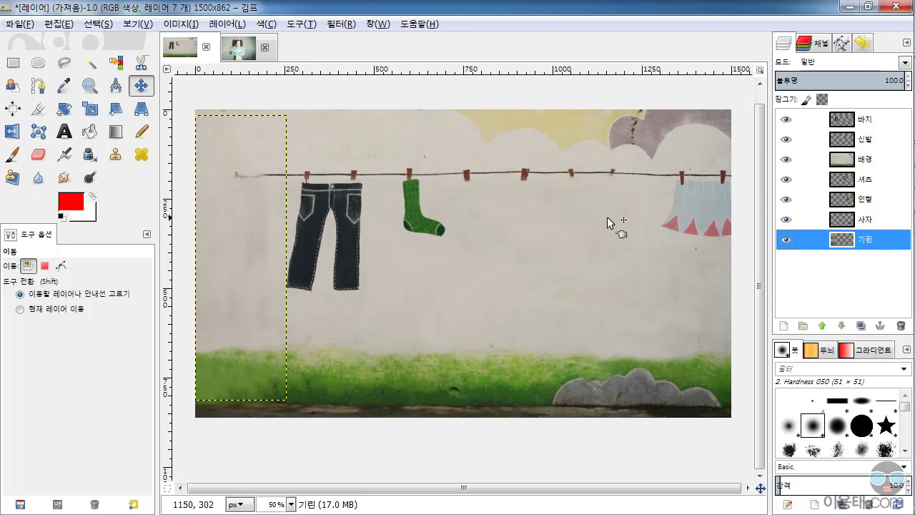
Select the 신발 layer and move the green sock slightly up toward its clothespin.
{"action": "left_click", "coordinate": [836, 143]}
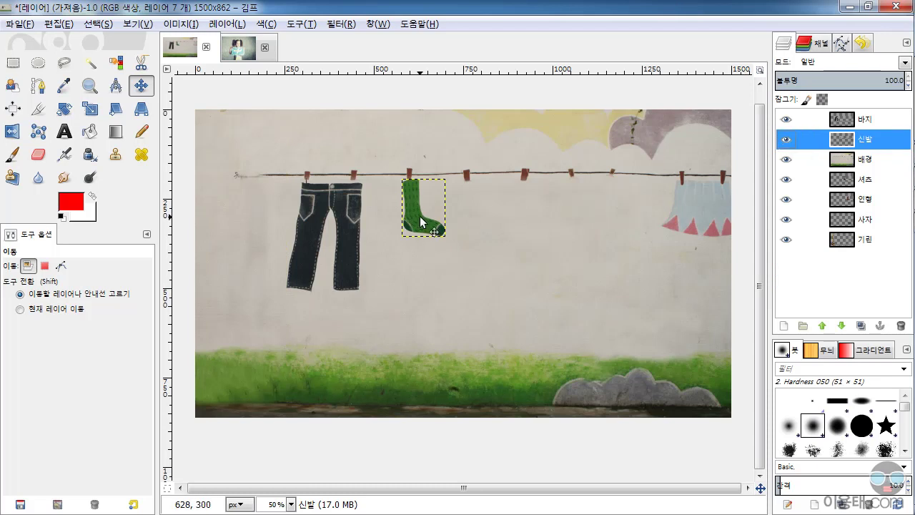
{"action": "mouse_move", "coordinate": [416, 217]}
{"action": "left_mouse_down"}
{"action": "mouse_move", "coordinate": [392, 253]}
{"action": "mouse_move", "coordinate": [356, 234]}
{"action": "mouse_move", "coordinate": [375, 241]}
{"action": "mouse_move", "coordinate": [357, 233]}
{"action": "mouse_move", "coordinate": [411, 229]}
{"action": "mouse_move", "coordinate": [413, 214]}
{"action": "left_mouse_up"}
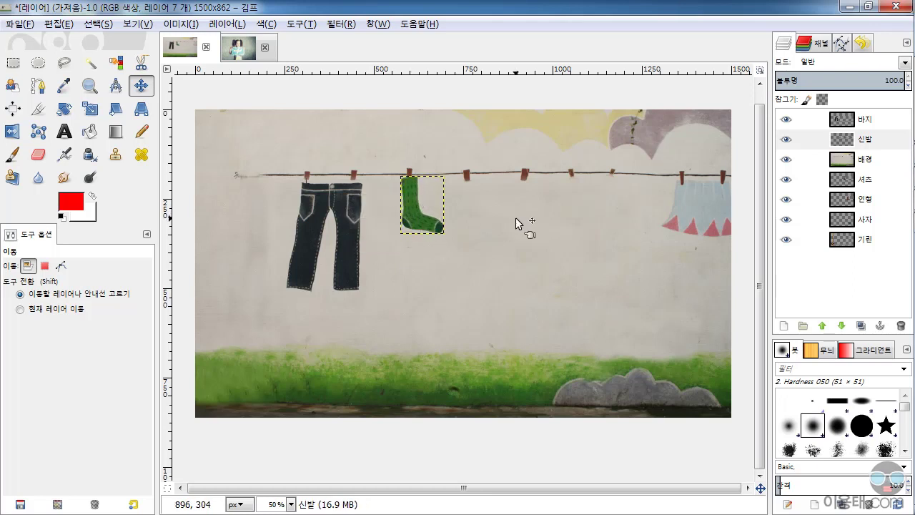
Lower the 배경 layer to the bottom of the layer stack, beneath the 기린 layer.
{"action": "left_click", "coordinate": [860, 160]}
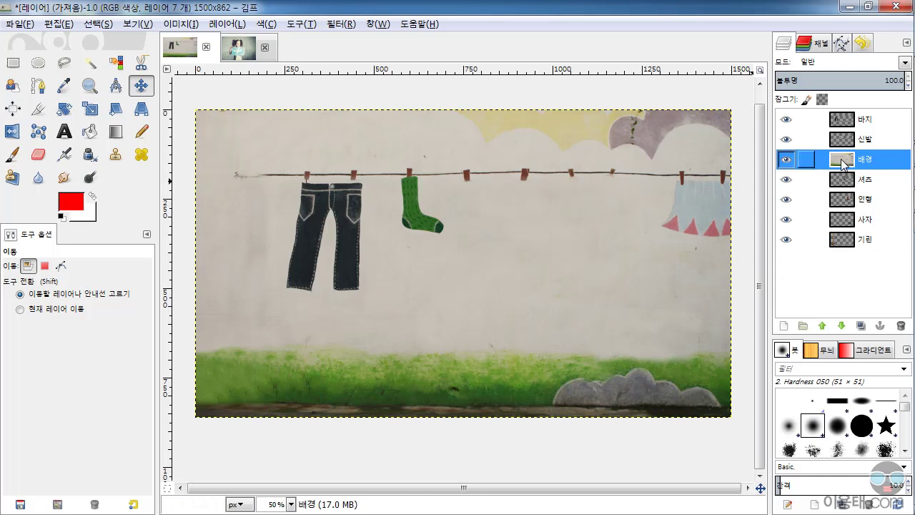
{"action": "left_click_drag", "start_coordinate": [846, 162], "coordinate": [842, 247]}
{"action": "mouse_move", "coordinate": [844, 165]}
{"action": "left_mouse_down"}
{"action": "mouse_move", "coordinate": [848, 248]}
{"action": "mouse_move", "coordinate": [845, 158]}
{"action": "left_mouse_up"}
{"action": "left_click_drag", "start_coordinate": [839, 166], "coordinate": [845, 246]}
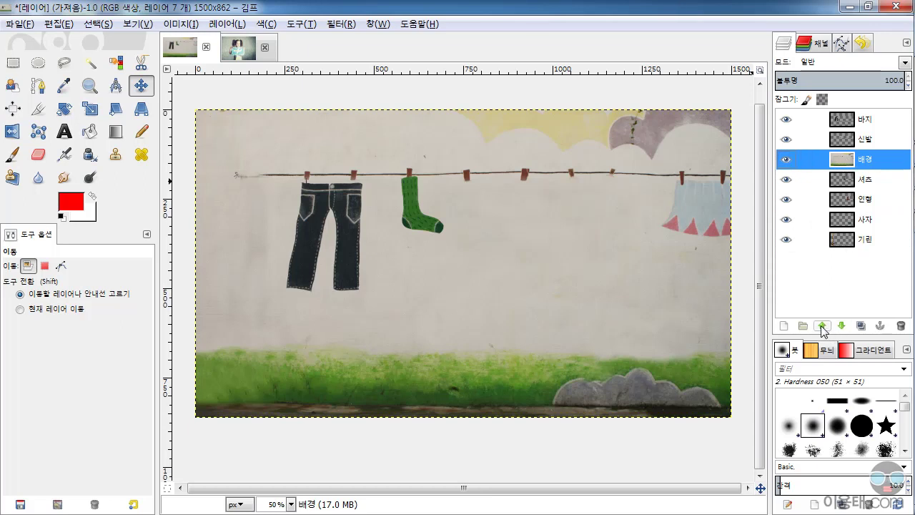
{"action": "left_click", "coordinate": [842, 325]}
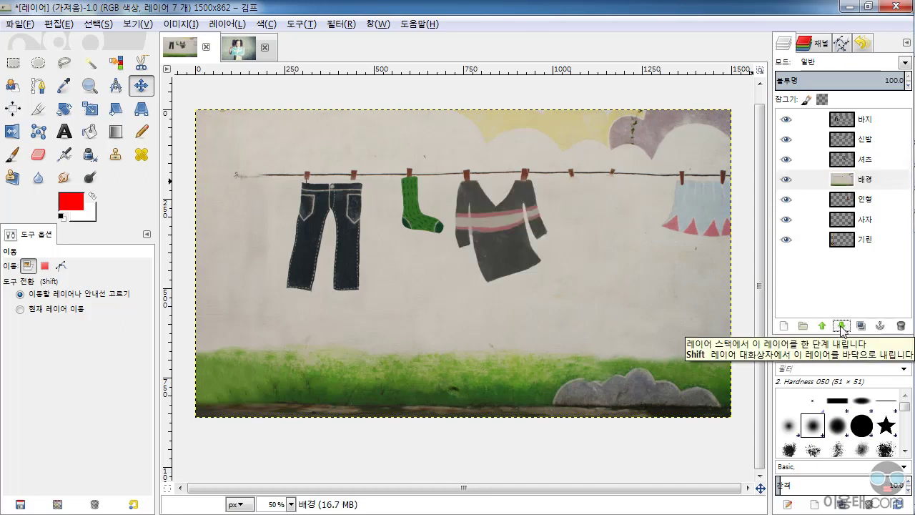
{"action": "left_click", "coordinate": [842, 326]}
{"action": "left_click", "coordinate": [842, 325]}
{"action": "left_click", "coordinate": [842, 325]}
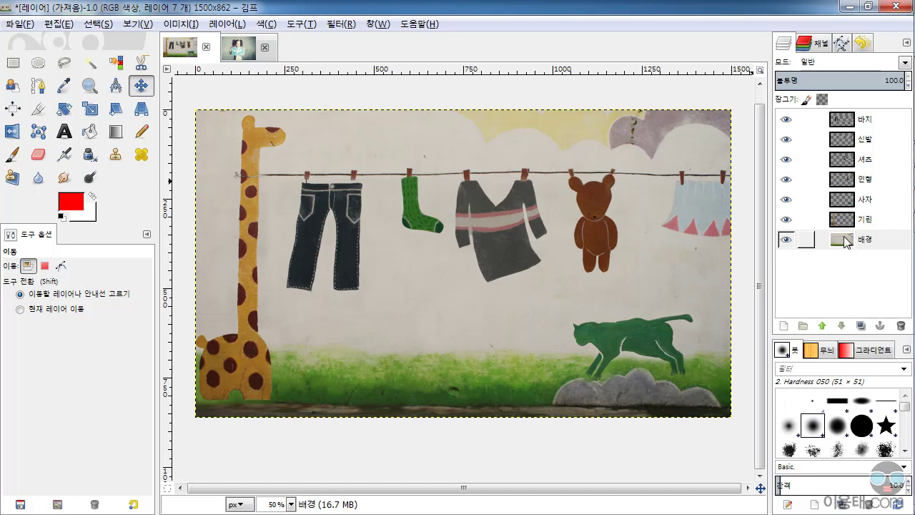
Hide the 배경 layer and move the trousers on the 바지 layer slightly toward the green sock.
{"action": "mouse_move", "coordinate": [845, 243]}
{"action": "left_mouse_down"}
{"action": "mouse_move", "coordinate": [840, 132]}
{"action": "mouse_move", "coordinate": [843, 241]}
{"action": "left_mouse_up"}
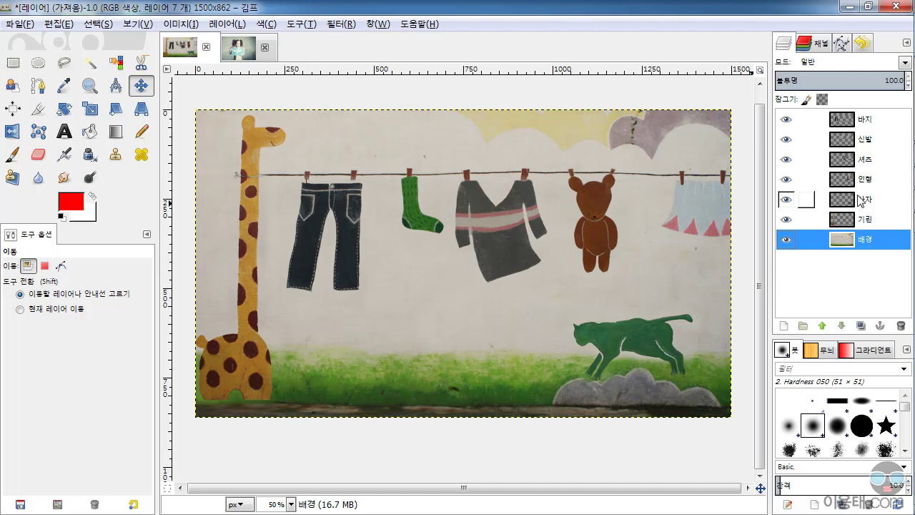
{"action": "left_click", "coordinate": [848, 123]}
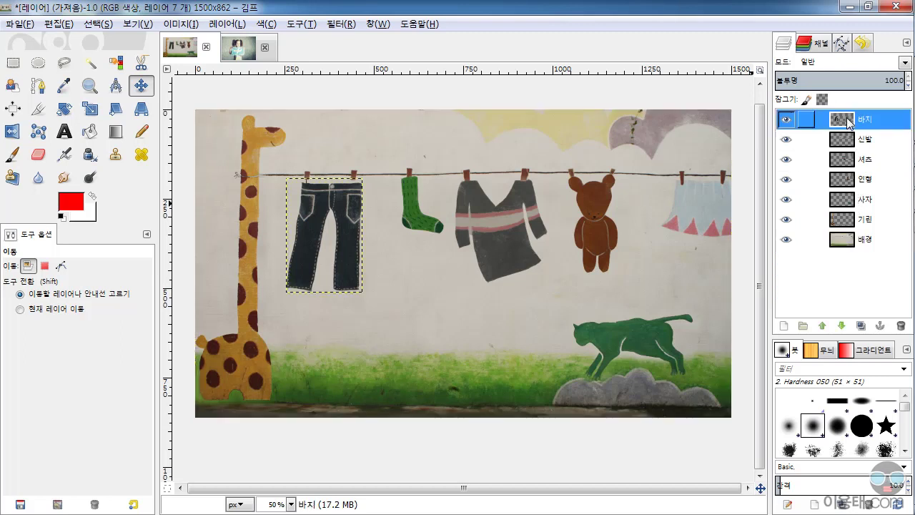
{"action": "left_click", "coordinate": [786, 240]}
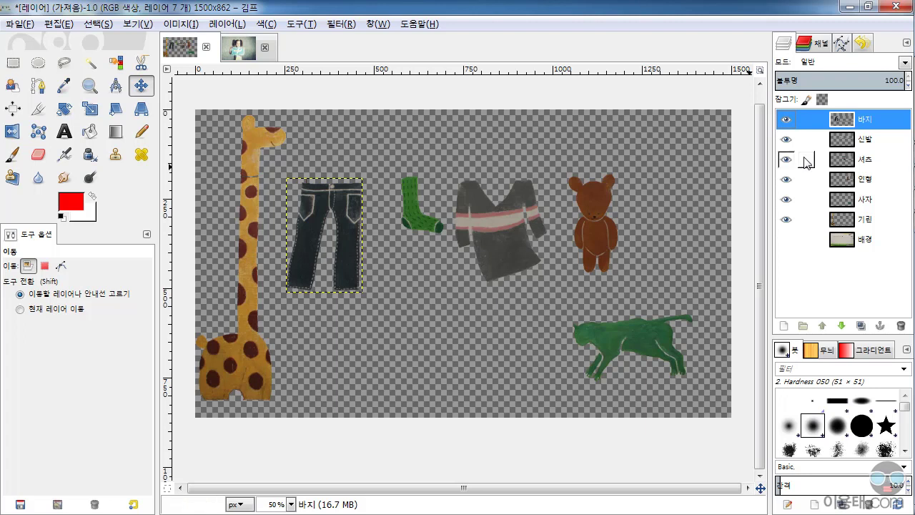
{"action": "mouse_move", "coordinate": [338, 201]}
{"action": "left_mouse_down"}
{"action": "mouse_move", "coordinate": [364, 260]}
{"action": "mouse_move", "coordinate": [440, 292]}
{"action": "mouse_move", "coordinate": [418, 300]}
{"action": "mouse_move", "coordinate": [342, 201]}
{"action": "mouse_move", "coordinate": [475, 233]}
{"action": "mouse_move", "coordinate": [466, 221]}
{"action": "mouse_move", "coordinate": [468, 232]}
{"action": "mouse_move", "coordinate": [382, 215]}
{"action": "mouse_move", "coordinate": [343, 192]}
{"action": "left_mouse_up"}
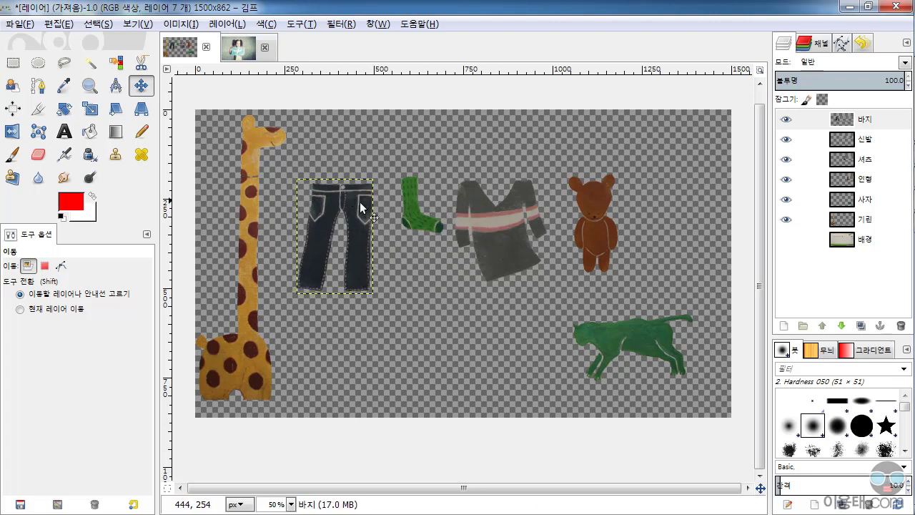
Select the 배경 layer and make it visible again.
{"action": "left_click", "coordinate": [846, 140]}
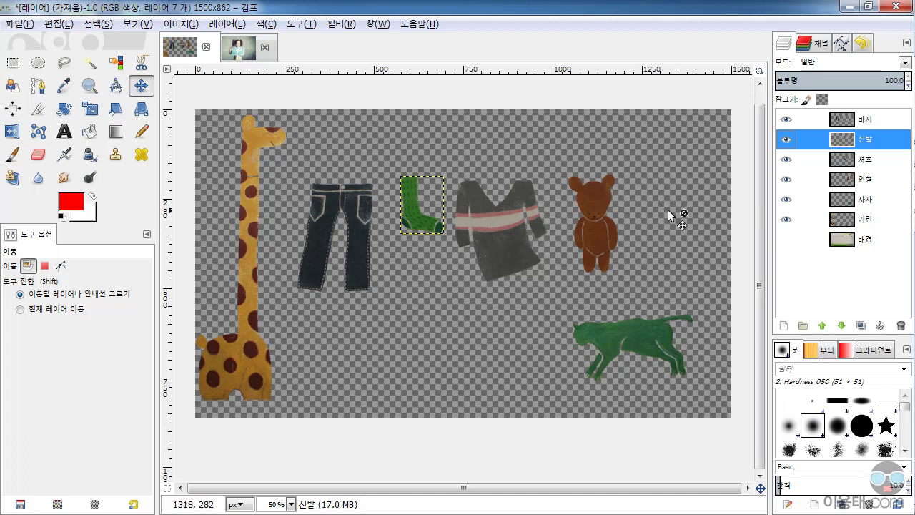
{"action": "left_click", "coordinate": [850, 241]}
{"action": "left_click", "coordinate": [786, 239]}
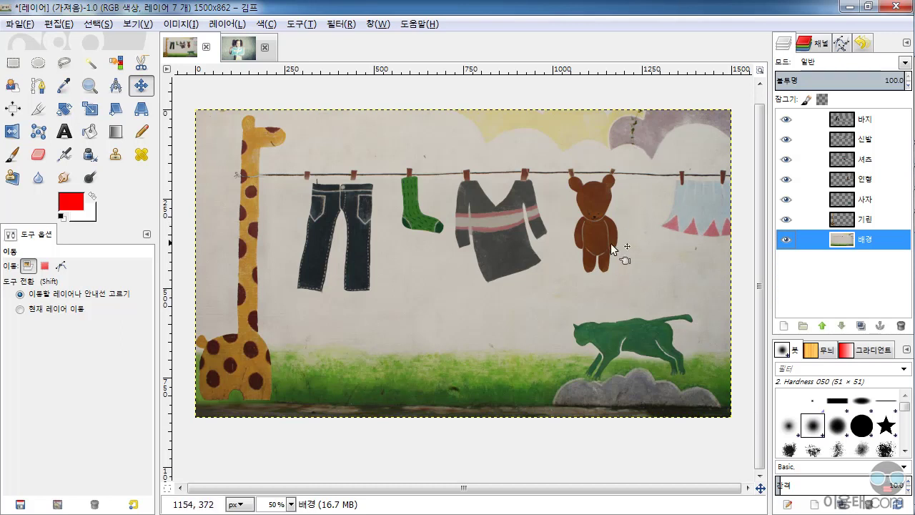
Delete a rectangular area of about 386 × 350 px below the shirt from the 배경 layer.
{"action": "left_click", "coordinate": [844, 241]}
{"action": "left_click", "coordinate": [13, 63]}
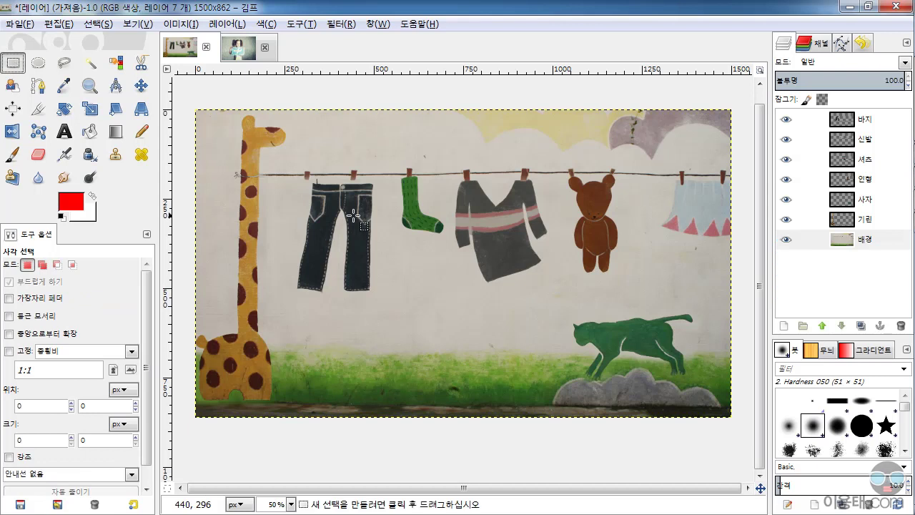
{"action": "left_click", "coordinate": [845, 242]}
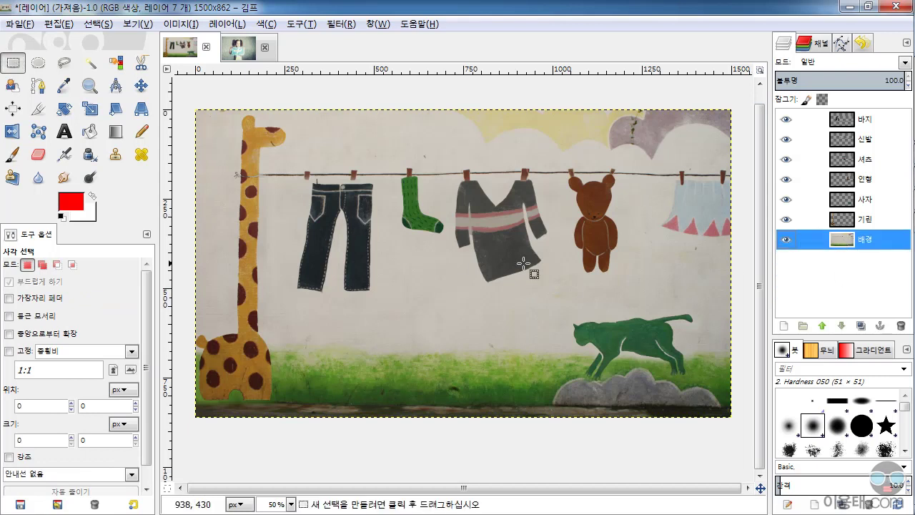
{"action": "left_click_drag", "start_coordinate": [400, 252], "coordinate": [541, 378]}
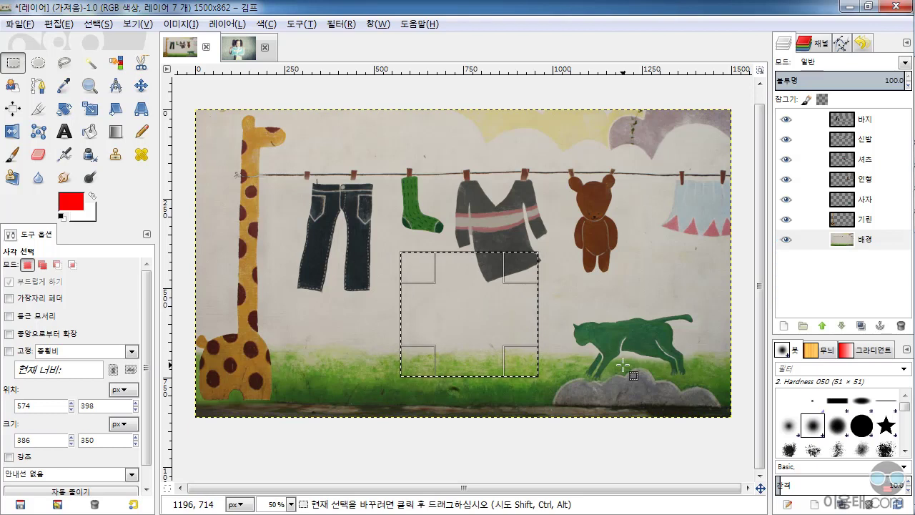
{"action": "key", "text": "Delete"}
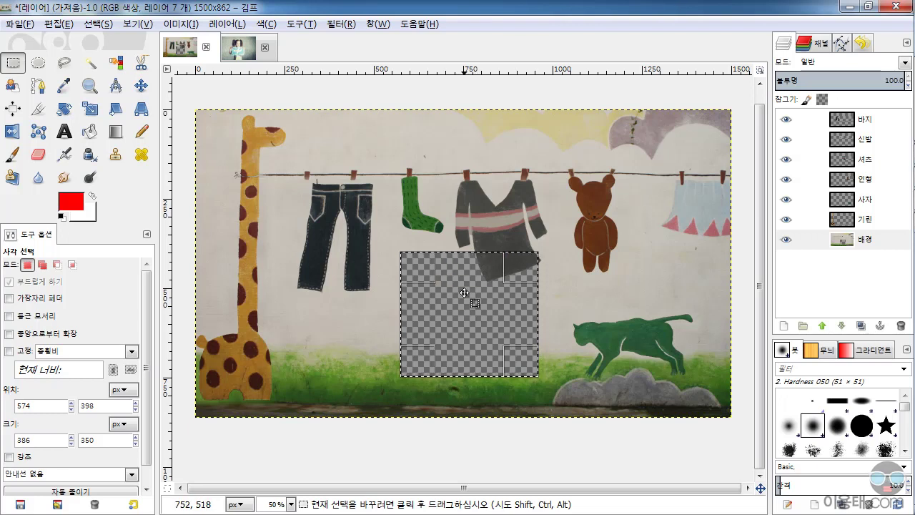
Raise the 배경 layer to just above the 셔츠 layer, and select each of these two layers to compare them.
{"action": "left_click", "coordinate": [846, 240]}
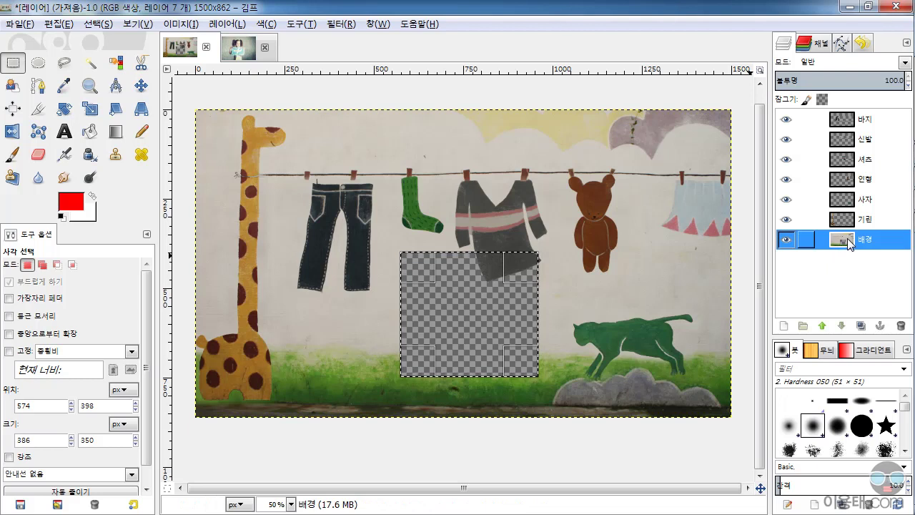
{"action": "mouse_move", "coordinate": [846, 241]}
{"action": "left_mouse_down"}
{"action": "mouse_move", "coordinate": [846, 153]}
{"action": "mouse_move", "coordinate": [843, 249]}
{"action": "left_mouse_up"}
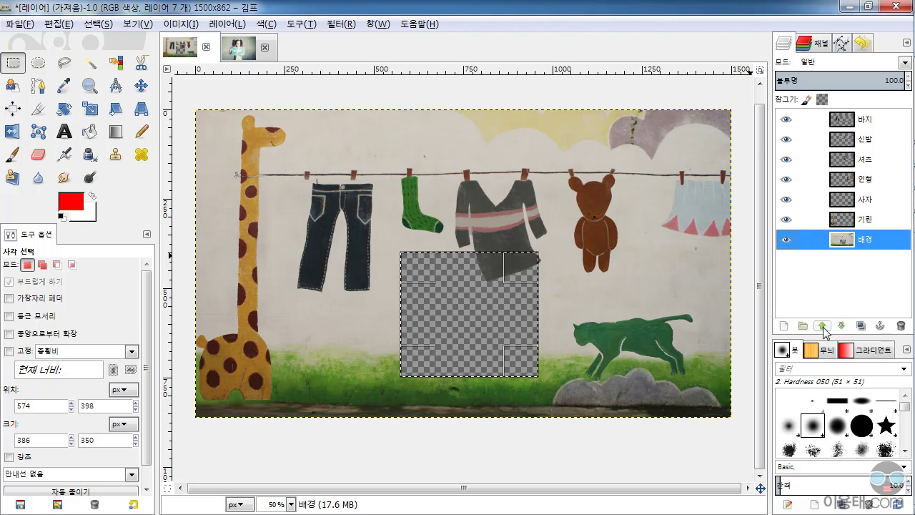
{"action": "left_click", "coordinate": [822, 328]}
{"action": "left_click", "coordinate": [822, 327]}
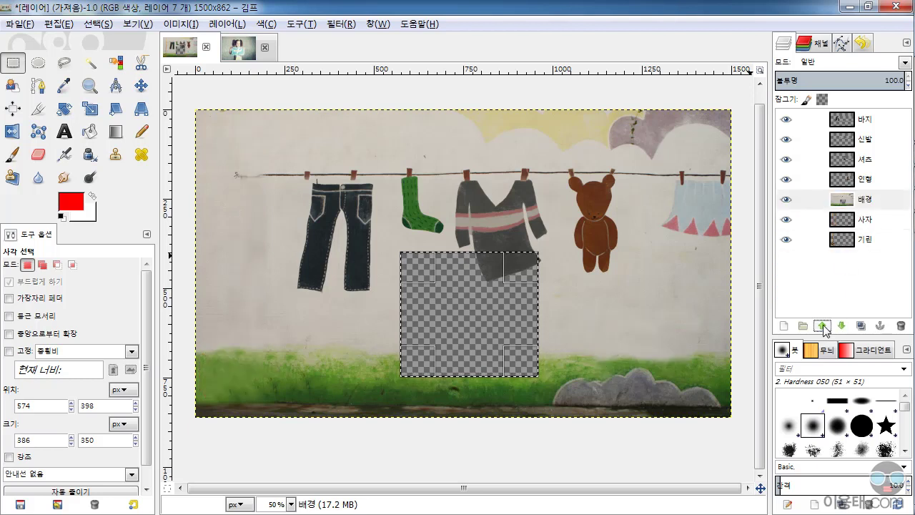
{"action": "left_click", "coordinate": [823, 328]}
{"action": "left_click", "coordinate": [823, 328]}
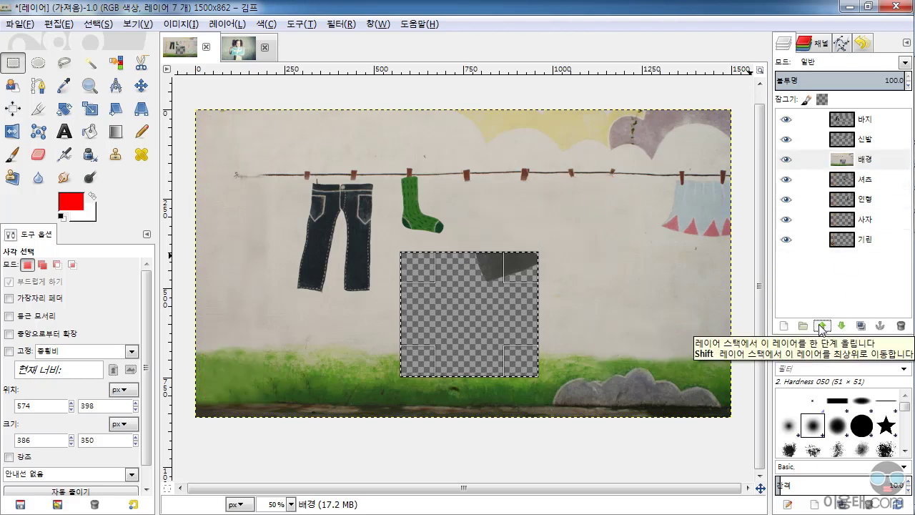
{"action": "left_click", "coordinate": [846, 159]}
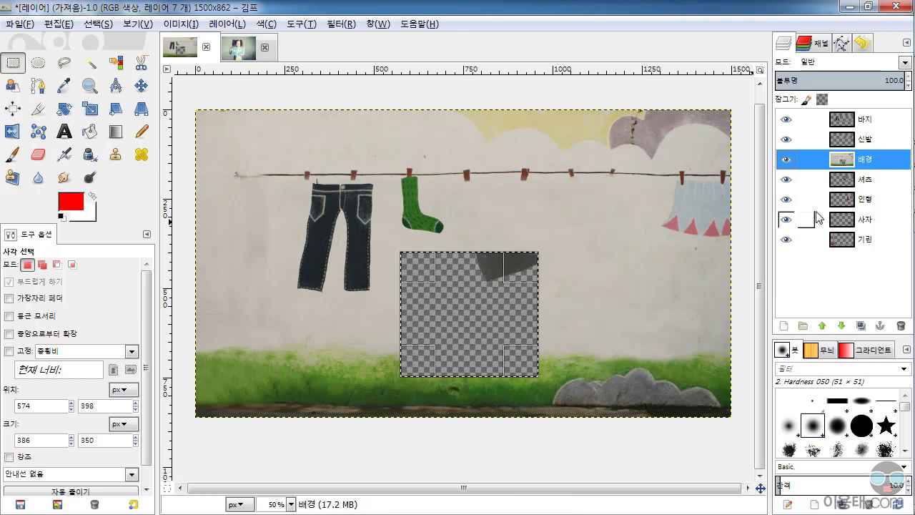
{"action": "left_click", "coordinate": [866, 179]}
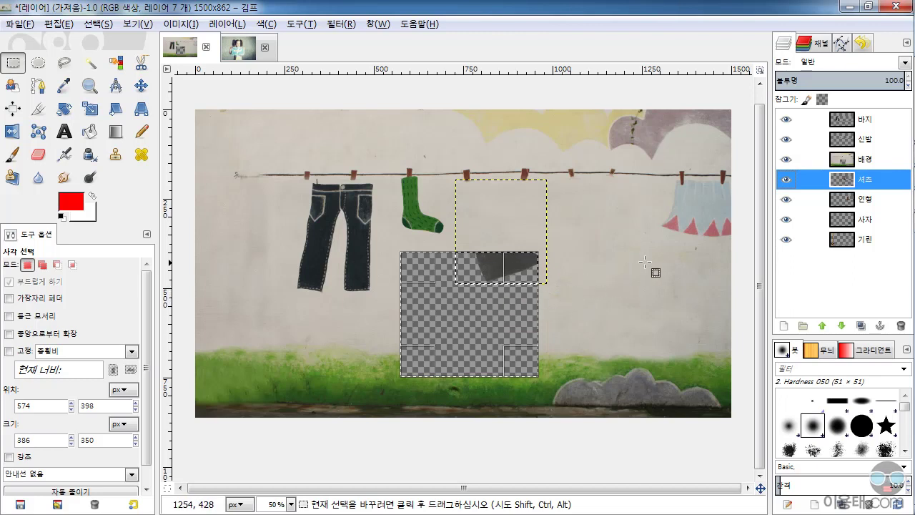
Undo the 배경 layer's reordering and area deletion, select that layer and clear the rectangular selection.
{"action": "key", "text": "ctrl+z"}
{"action": "key", "text": "ctrl+z"}
{"action": "key", "text": "ctrl+z"}
{"action": "key", "text": "ctrl+z"}
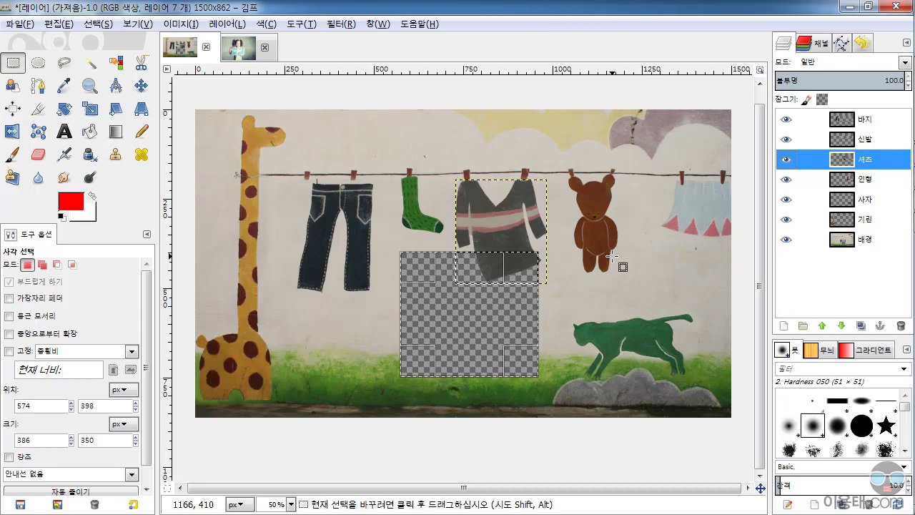
{"action": "key", "text": "ctrl+z"}
{"action": "left_click", "coordinate": [849, 239]}
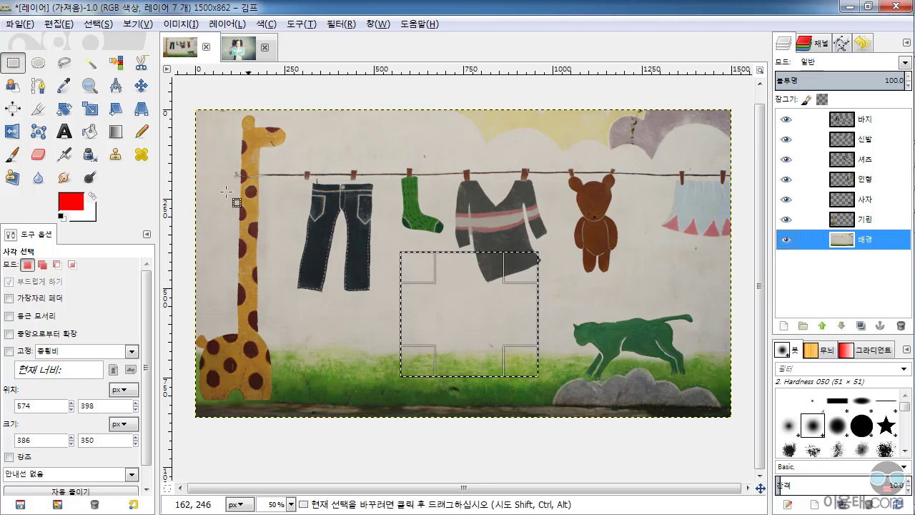
{"action": "left_click", "coordinate": [411, 247]}
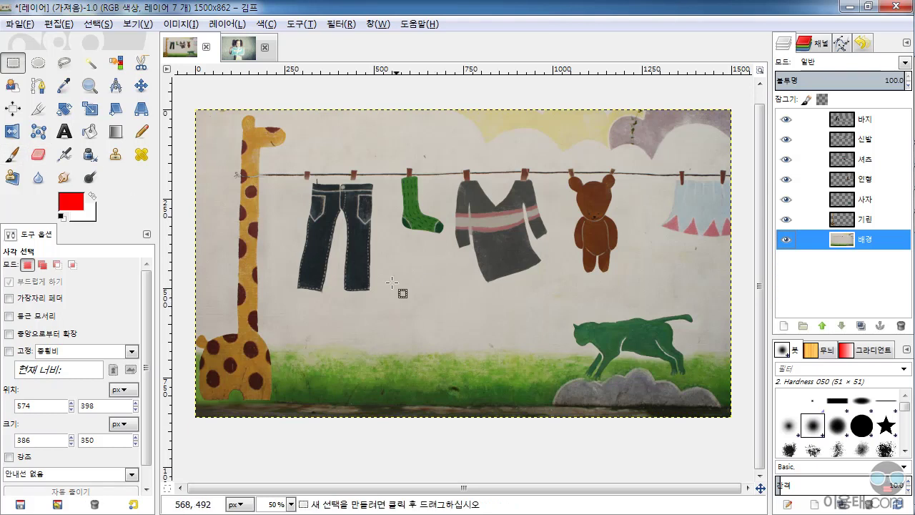
Try erasing a wide patch of the wall below the sock and shirt on the 배경 layer, and undo it.
{"action": "left_click", "coordinate": [39, 154]}
{"action": "mouse_move", "coordinate": [390, 314]}
{"action": "left_mouse_down"}
{"action": "mouse_move", "coordinate": [474, 316]}
{"action": "mouse_move", "coordinate": [383, 319]}
{"action": "mouse_move", "coordinate": [491, 317]}
{"action": "mouse_move", "coordinate": [409, 329]}
{"action": "mouse_move", "coordinate": [454, 314]}
{"action": "left_mouse_up"}
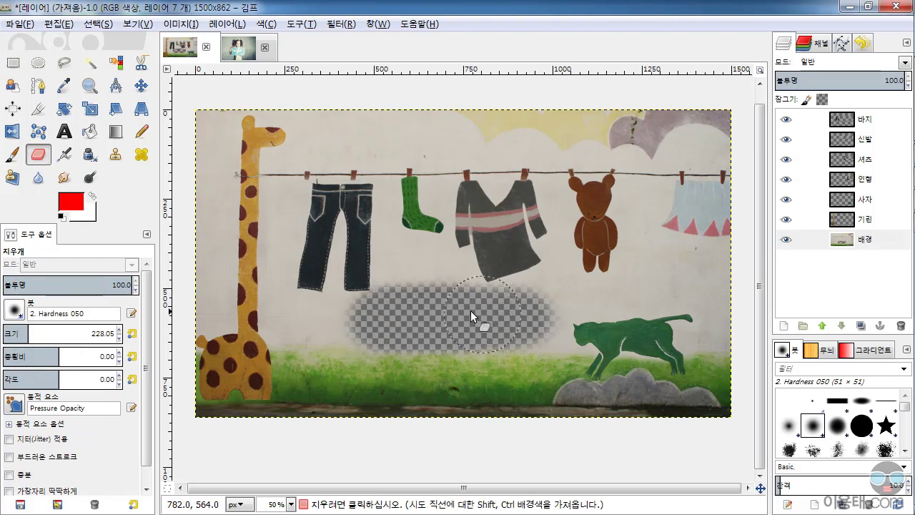
{"action": "key", "text": "ctrl+z"}
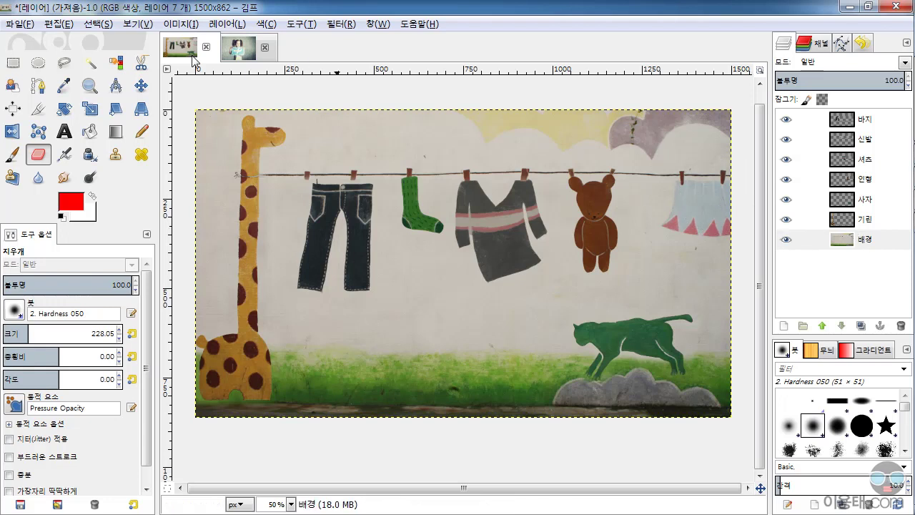
In the 이미지09 image, try erasing a broad patch over the girl's side and the adjacent wall, and undo it.
{"action": "left_click", "coordinate": [239, 51]}
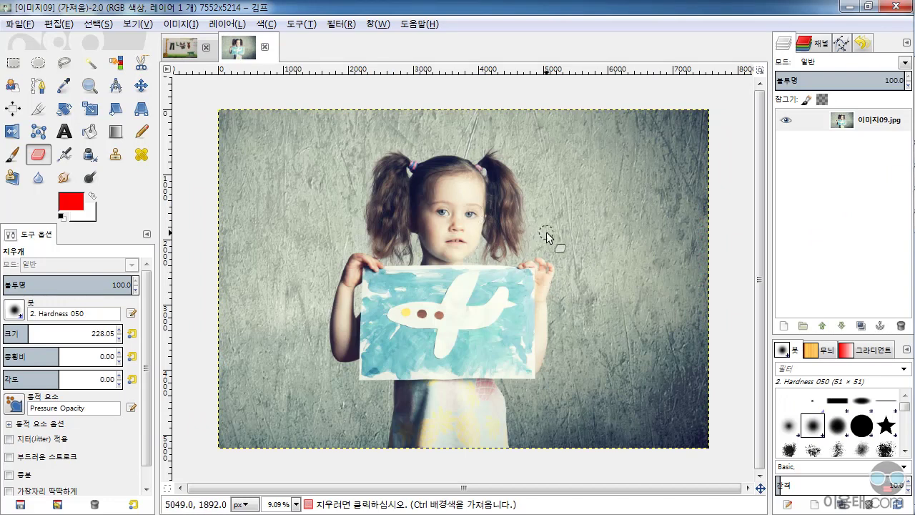
{"action": "mouse_move", "coordinate": [606, 229]}
{"action": "left_mouse_down"}
{"action": "mouse_move", "coordinate": [598, 212]}
{"action": "mouse_move", "coordinate": [467, 231]}
{"action": "mouse_move", "coordinate": [598, 239]}
{"action": "mouse_move", "coordinate": [501, 265]}
{"action": "mouse_move", "coordinate": [582, 268]}
{"action": "mouse_move", "coordinate": [461, 283]}
{"action": "mouse_move", "coordinate": [600, 300]}
{"action": "mouse_move", "coordinate": [504, 315]}
{"action": "mouse_move", "coordinate": [584, 326]}
{"action": "left_mouse_up"}
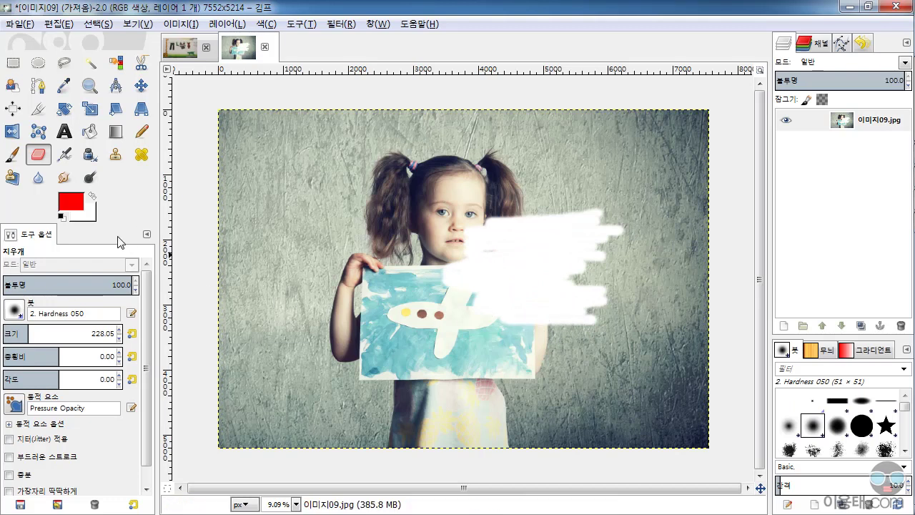
{"action": "key", "text": "ctrl"}
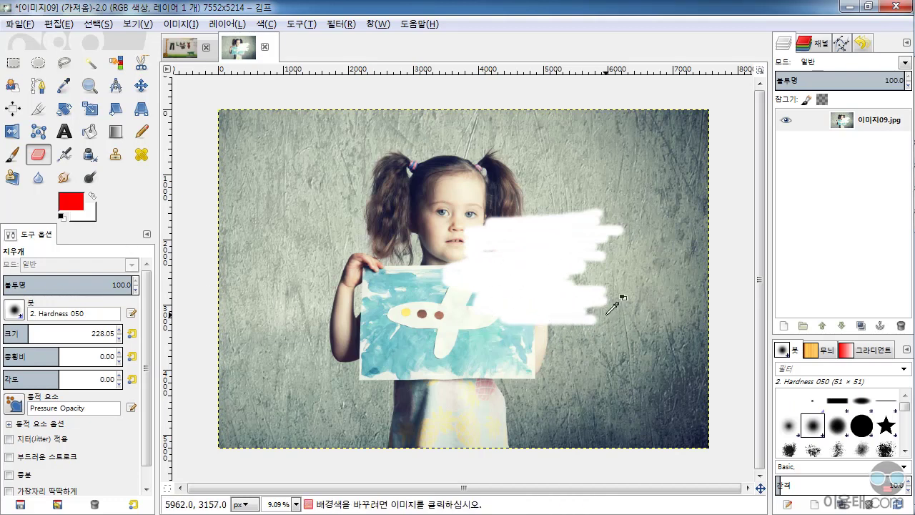
{"action": "key", "text": "ctrl+z"}
Select a rectangle of about 2387 × 2475 px over the girl's face and drawing, and try deleting its contents before undoing that.
{"action": "left_click", "coordinate": [13, 62]}
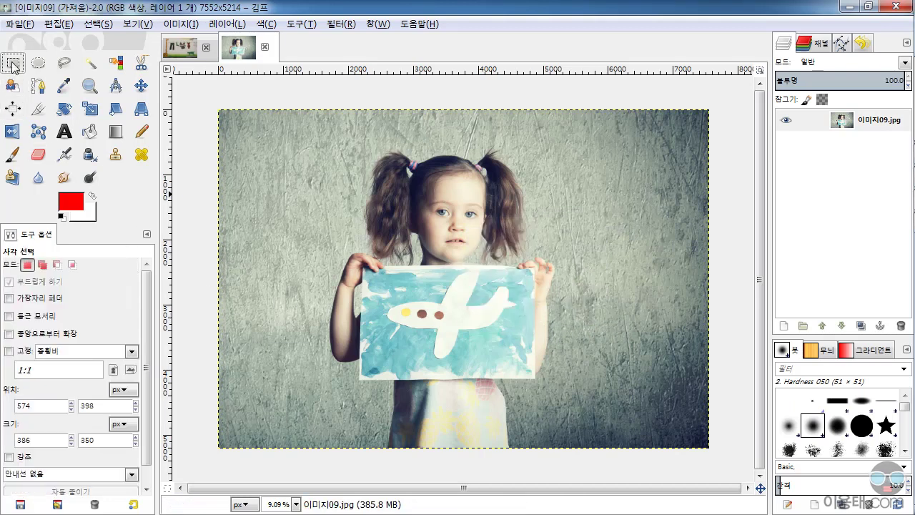
{"action": "mouse_move", "coordinate": [389, 196]}
{"action": "left_mouse_down"}
{"action": "mouse_move", "coordinate": [531, 360]}
{"action": "mouse_move", "coordinate": [545, 356]}
{"action": "left_mouse_up"}
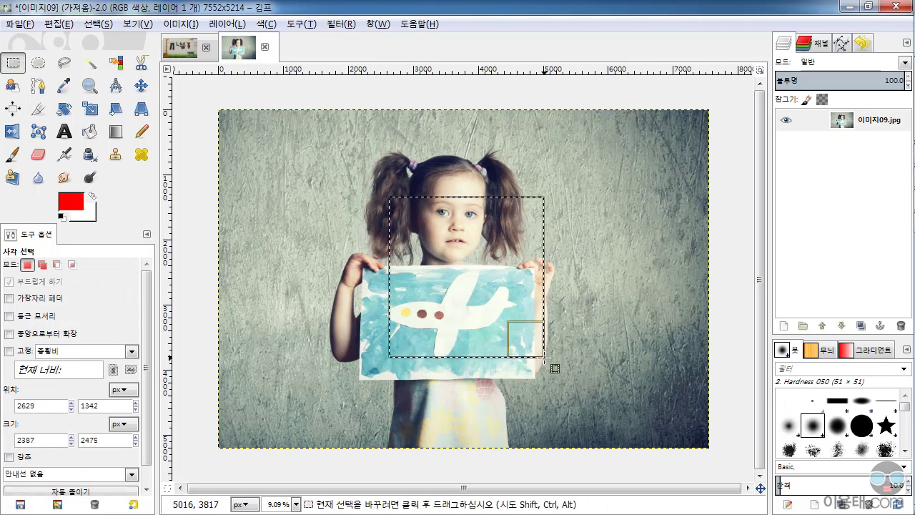
{"action": "key", "text": "Delete"}
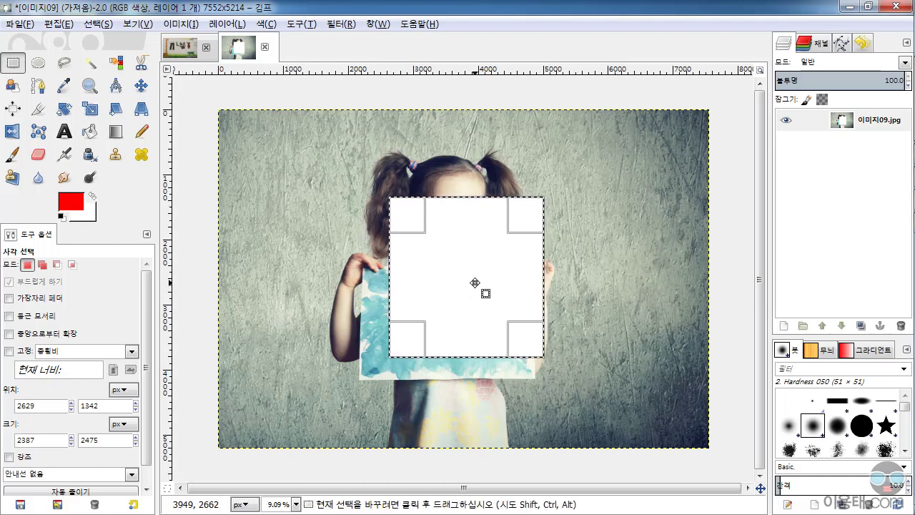
{"action": "key", "text": "ctrl+z"}
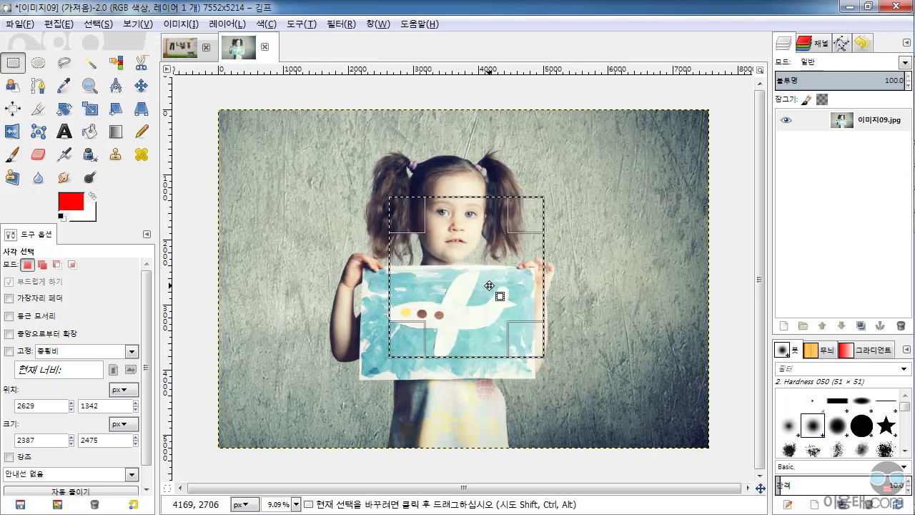
Set the background colour to green (10f125) and delete the contents of the rectangular selection.
{"action": "left_click", "coordinate": [91, 215]}
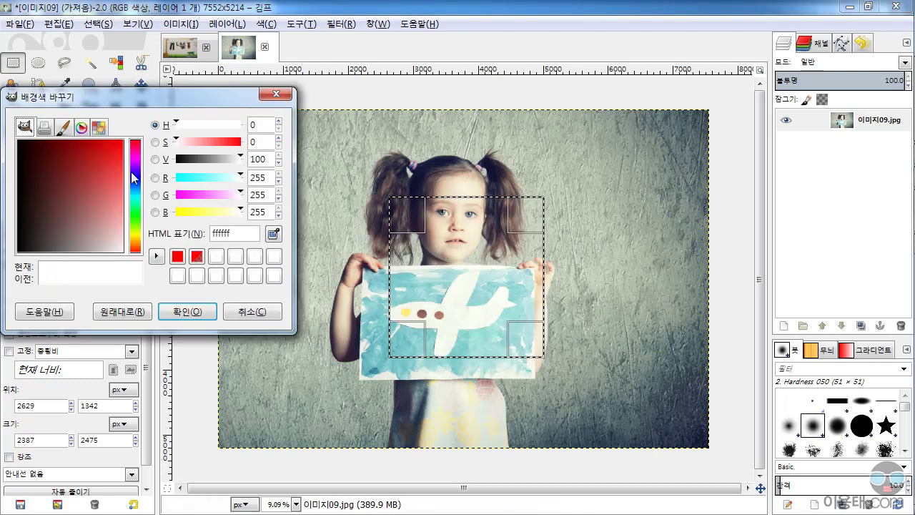
{"action": "left_click", "coordinate": [135, 213]}
{"action": "left_click", "coordinate": [116, 145]}
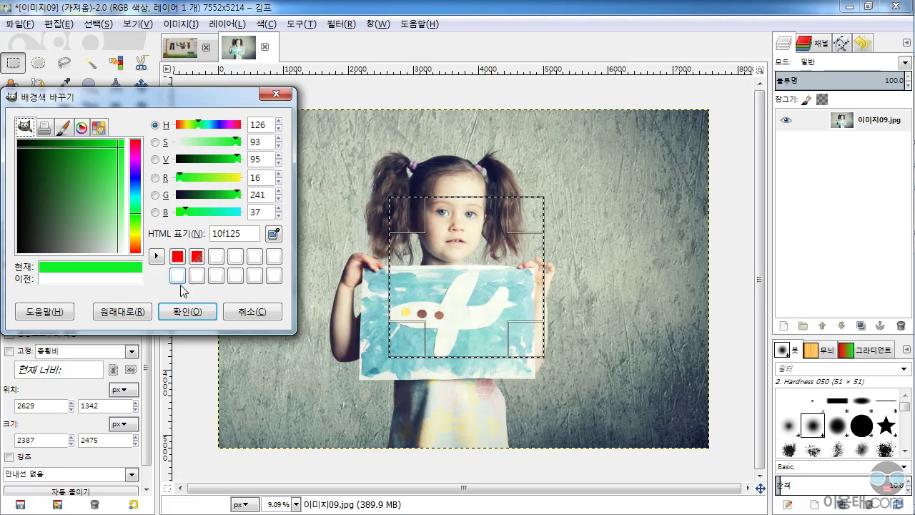
{"action": "left_click", "coordinate": [188, 311]}
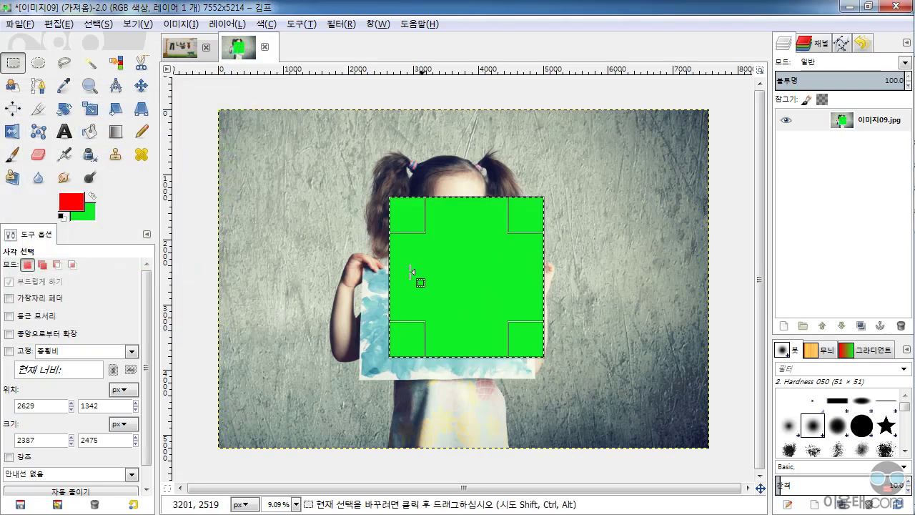
Undo the deletion inside the selection and set the background colour to white.
{"action": "key", "text": "ctrl"}
{"action": "key", "text": "ctrl+z"}
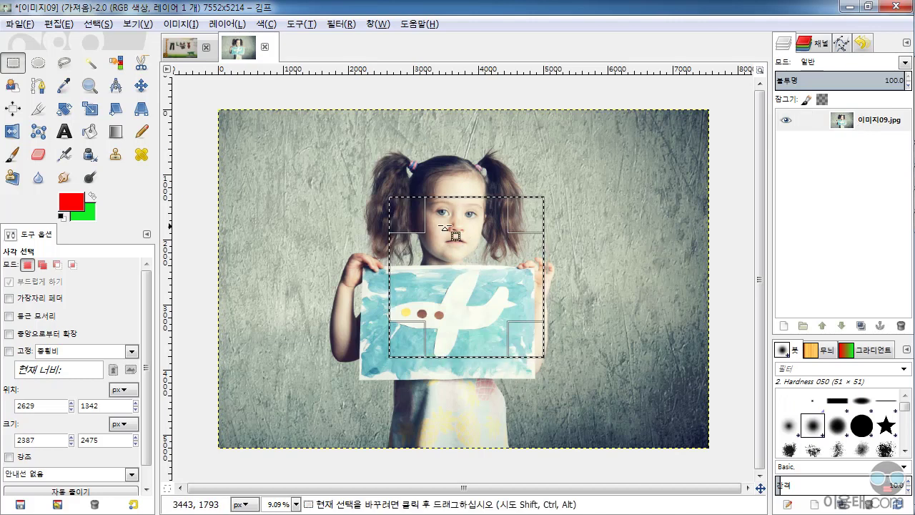
{"action": "left_click", "coordinate": [90, 213]}
{"action": "left_click_drag", "start_coordinate": [107, 160], "coordinate": [133, 257]}
{"action": "left_click", "coordinate": [193, 313]}
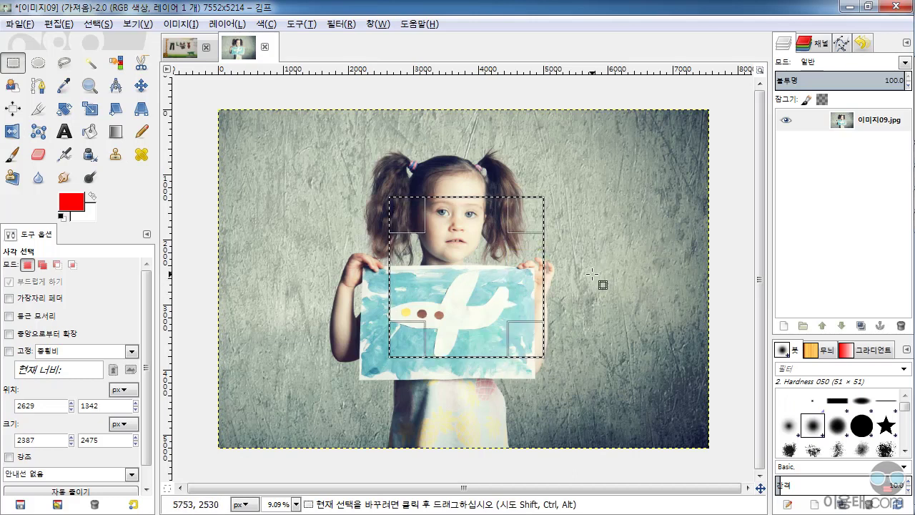
Add an alpha channel to the 이미지09.jpg layer and delete the contents of the rectangular selection.
{"action": "left_click", "coordinate": [843, 122]}
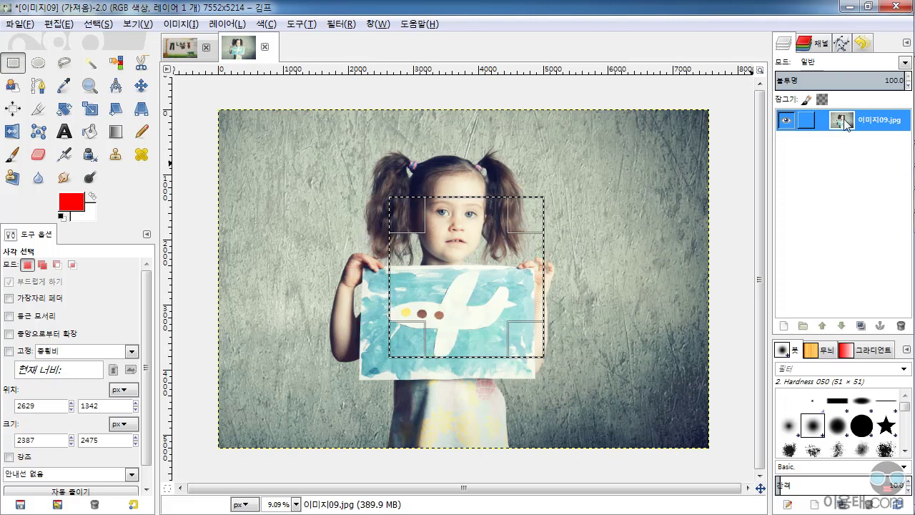
{"action": "right_click", "coordinate": [846, 124]}
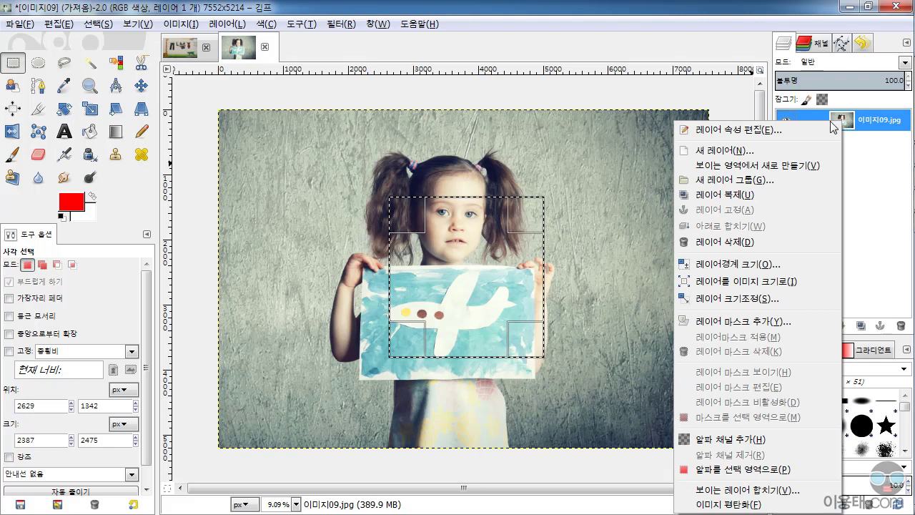
{"action": "left_click", "coordinate": [732, 441]}
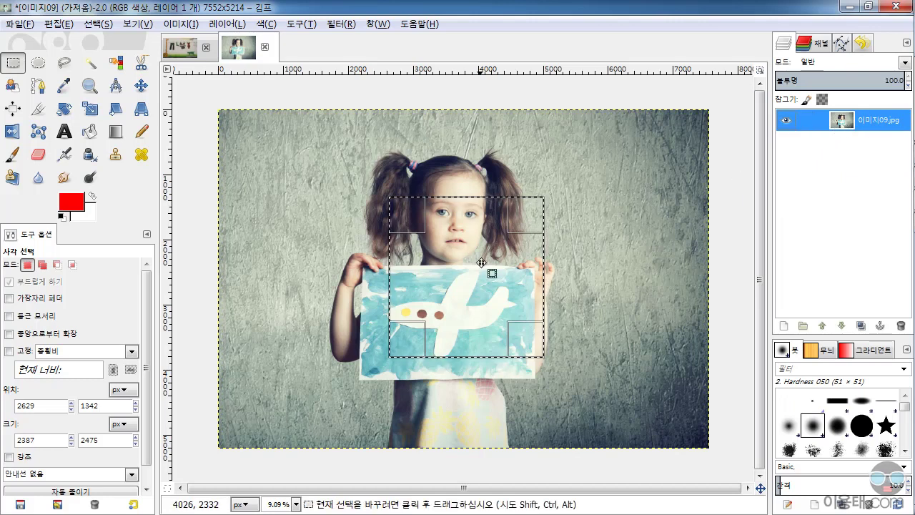
{"action": "key", "text": "Delete"}
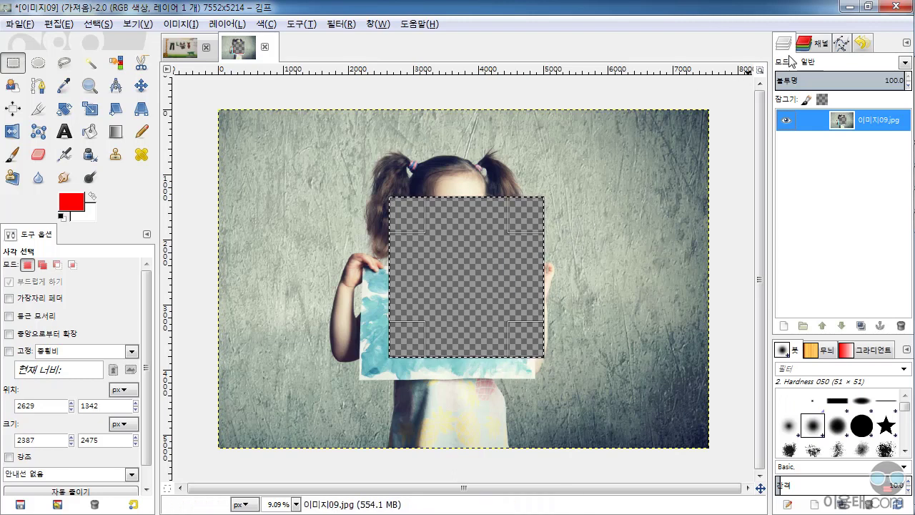
Inspect the image's colour and alpha channels, and return to its layer list.
{"action": "left_click", "coordinate": [820, 46]}
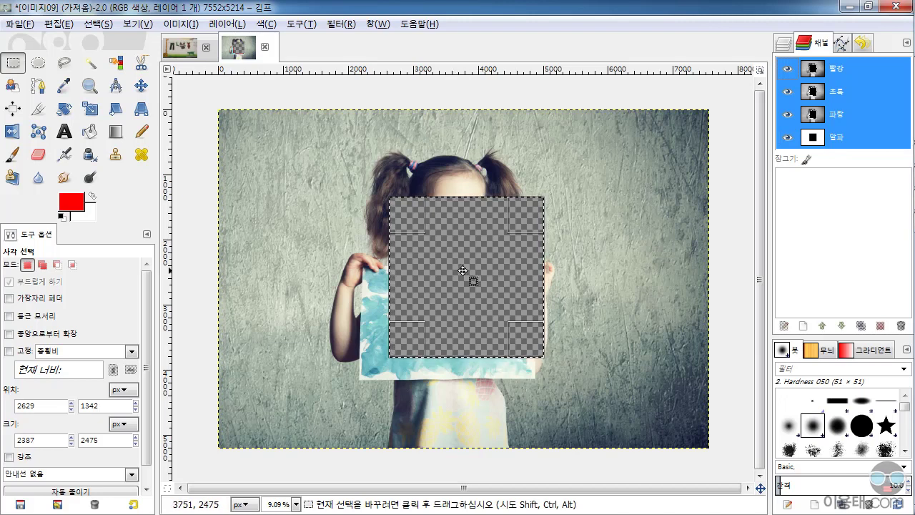
{"action": "left_click", "coordinate": [786, 46]}
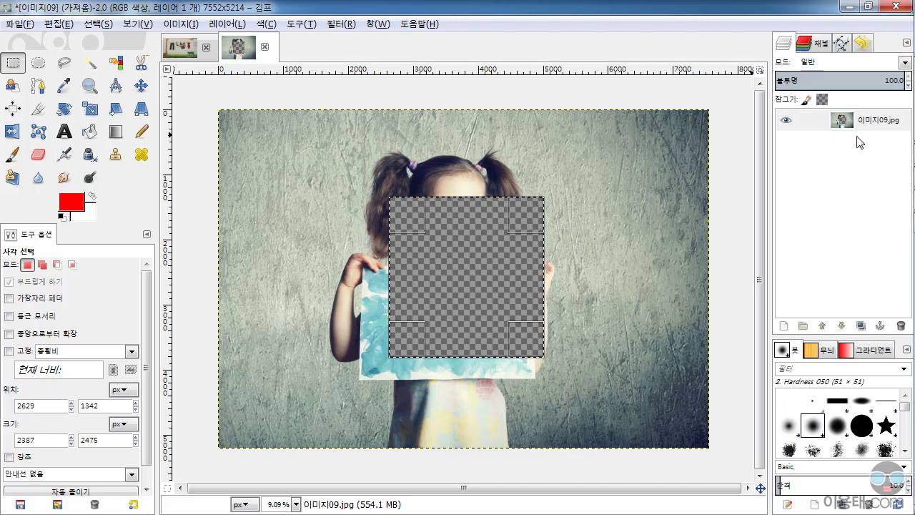
Create a transparent 7552 × 5214 px layer named 레이어1.
{"action": "left_click", "coordinate": [783, 325]}
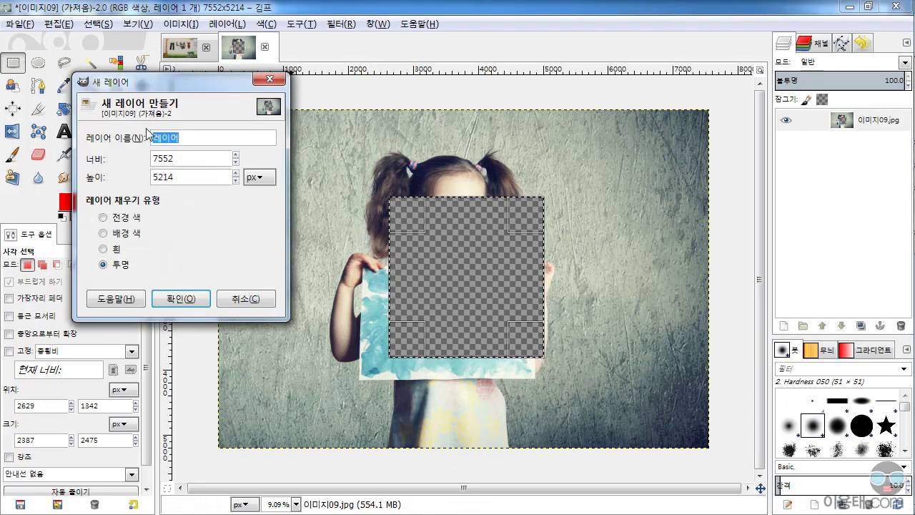
{"action": "left_click", "coordinate": [193, 137]}
{"action": "left_click_drag", "start_coordinate": [210, 81], "coordinate": [214, 197]}
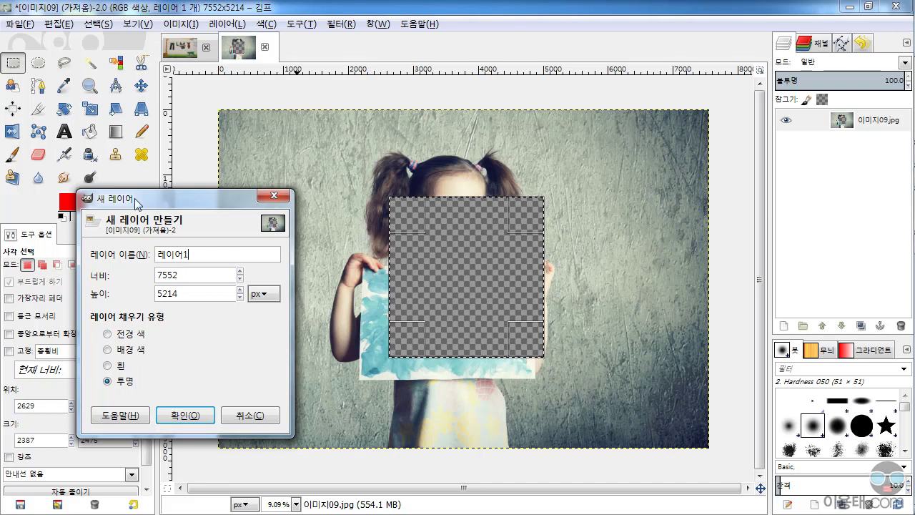
{"action": "left_click_drag", "start_coordinate": [147, 200], "coordinate": [202, 238]}
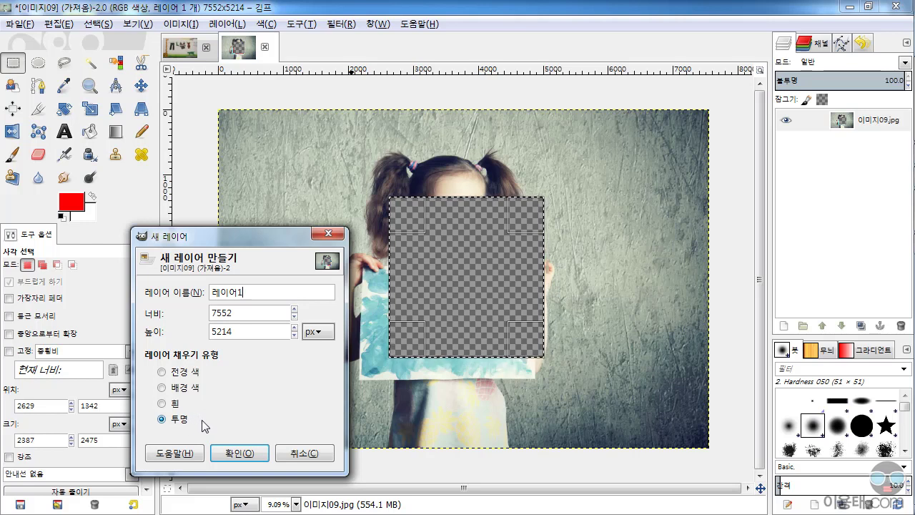
{"action": "left_click", "coordinate": [244, 455]}
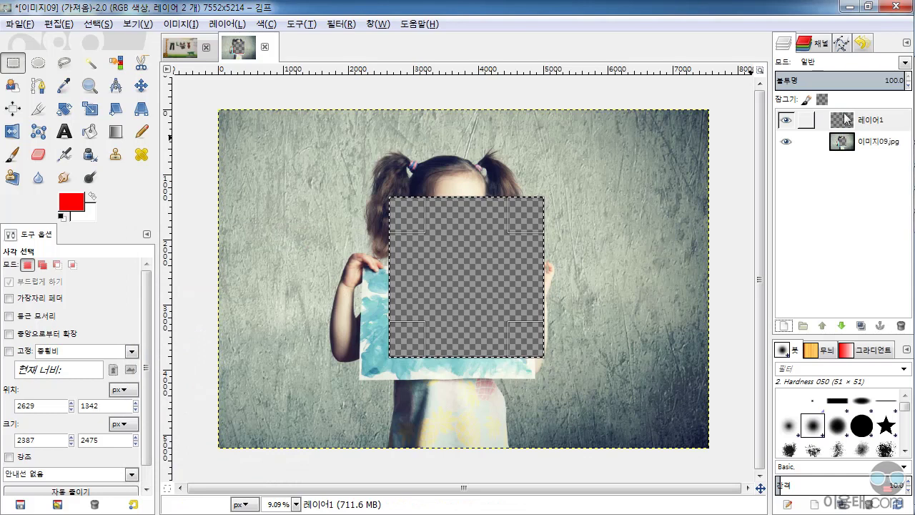
Delete the empty 레이어1 layer from the image.
{"action": "left_click", "coordinate": [845, 125]}
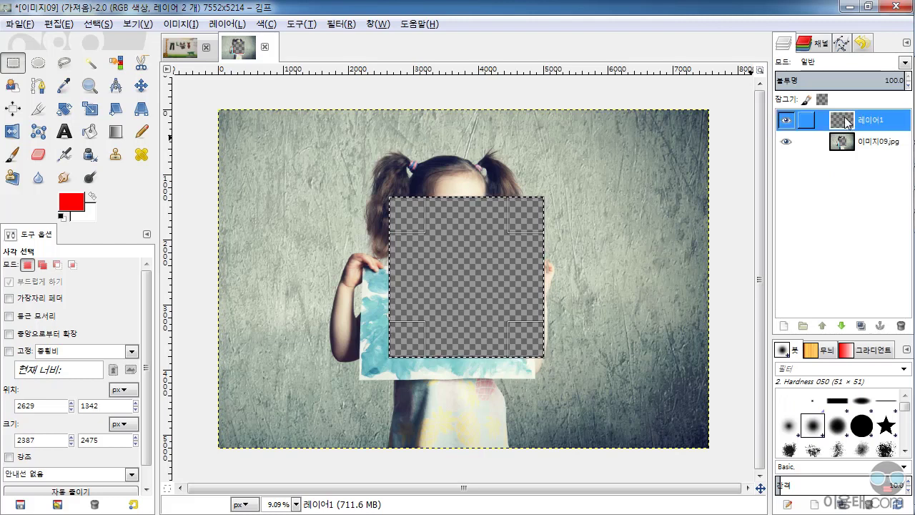
{"action": "mouse_move", "coordinate": [846, 122]}
{"action": "left_mouse_down"}
{"action": "mouse_move", "coordinate": [883, 182]}
{"action": "mouse_move", "coordinate": [904, 330]}
{"action": "mouse_move", "coordinate": [886, 223]}
{"action": "mouse_move", "coordinate": [845, 123]}
{"action": "left_mouse_up"}
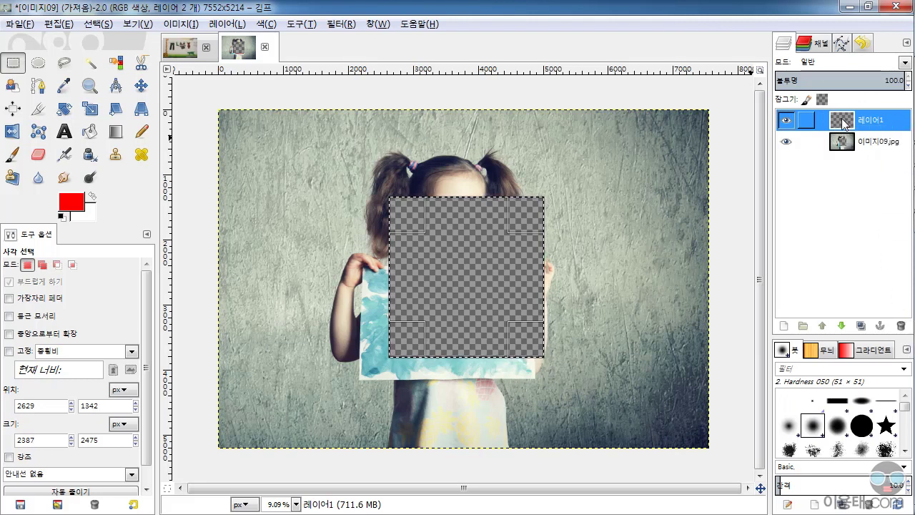
{"action": "left_click", "coordinate": [900, 326]}
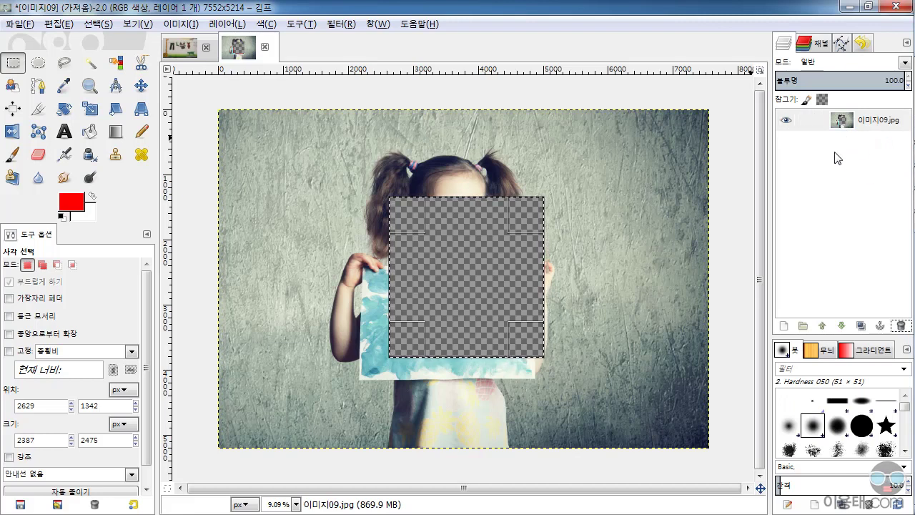
Switch to the 레이어 image and look at the options for saving it under another name, without saving.
{"action": "left_click", "coordinate": [178, 50]}
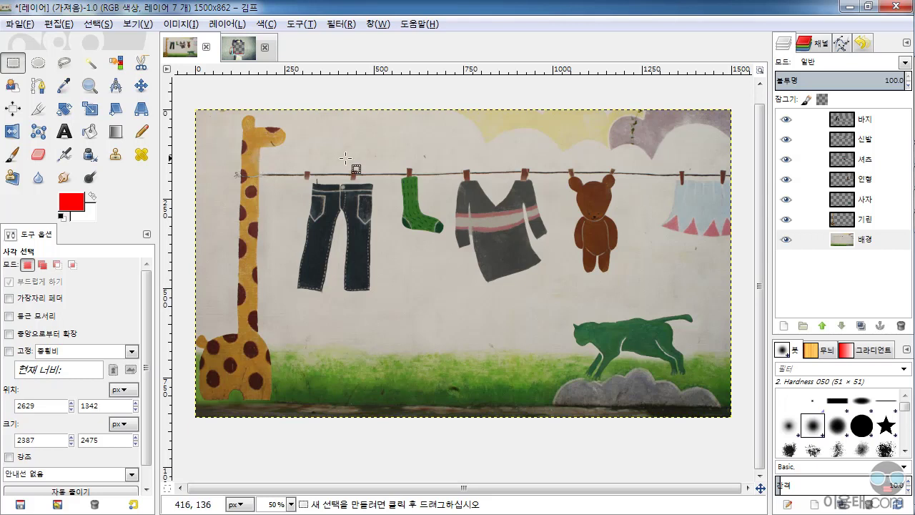
{"action": "left_click", "coordinate": [17, 26]}
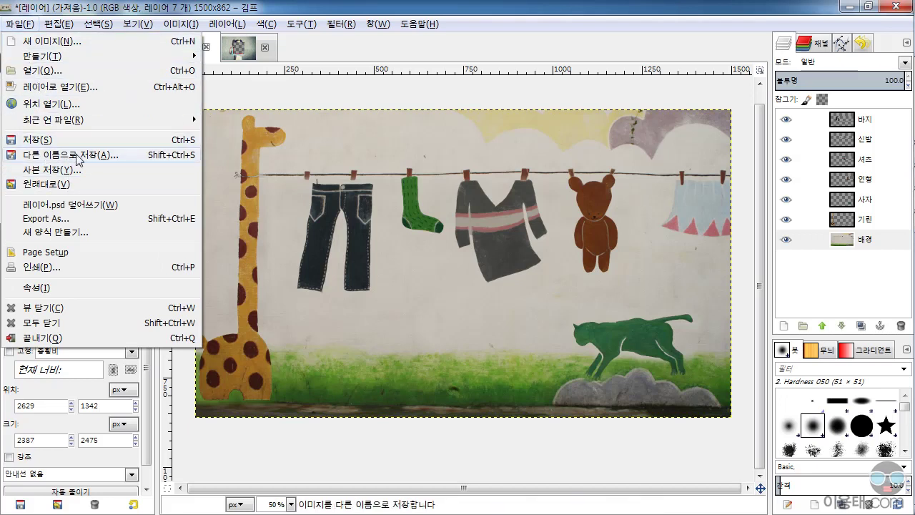
{"action": "left_click", "coordinate": [131, 159]}
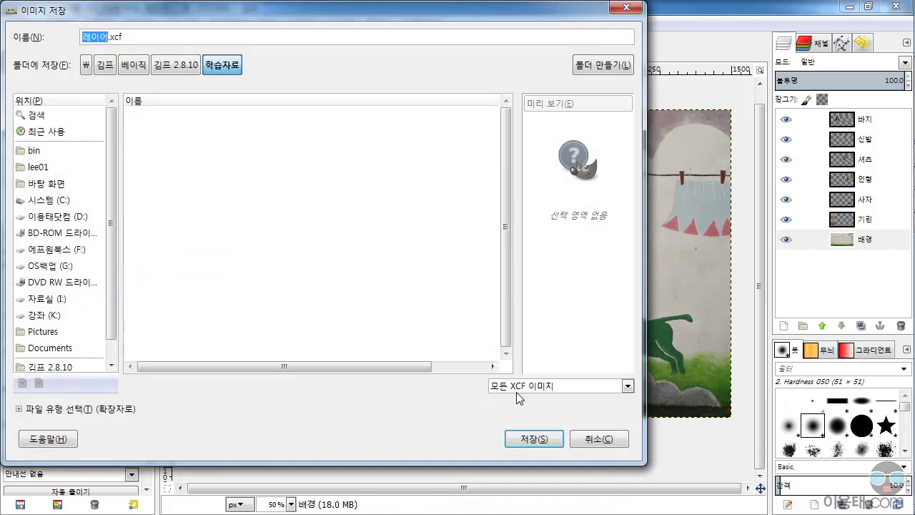
{"action": "left_click_drag", "start_coordinate": [493, 13], "coordinate": [565, 24]}
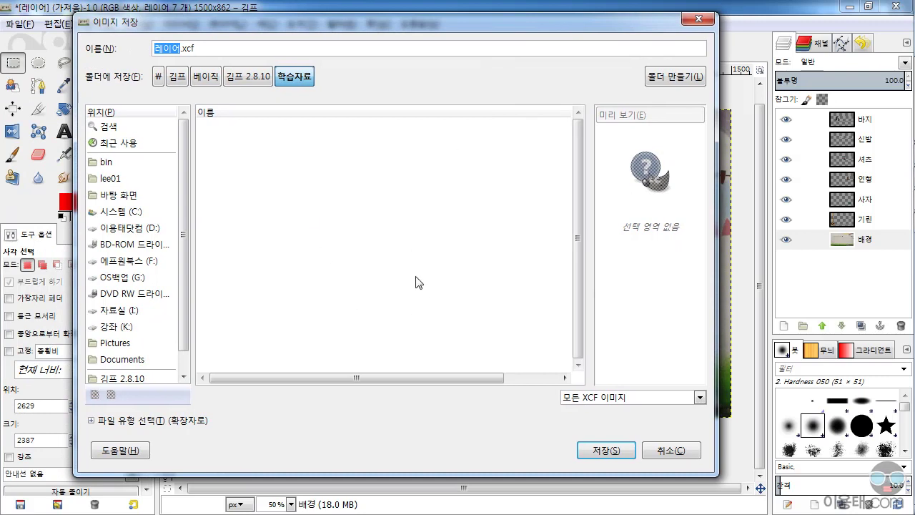
{"action": "left_click", "coordinate": [682, 451]}
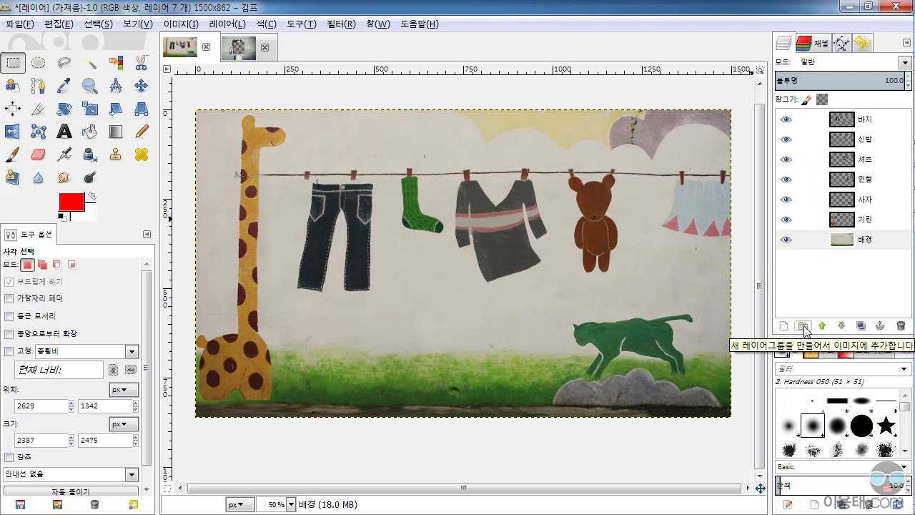
Make the 바지, 신발 and 셔츠 layers active in turn to compare their boundaries, ending on 바지.
{"action": "left_click", "coordinate": [859, 269]}
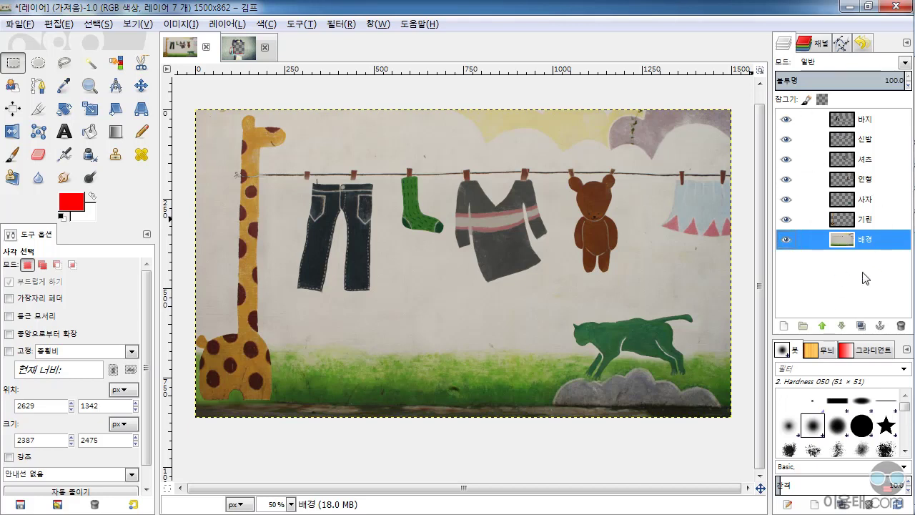
{"action": "left_click", "coordinate": [847, 120]}
{"action": "left_click", "coordinate": [844, 140]}
{"action": "left_click", "coordinate": [844, 120]}
{"action": "left_click", "coordinate": [847, 163]}
{"action": "left_click", "coordinate": [843, 121]}
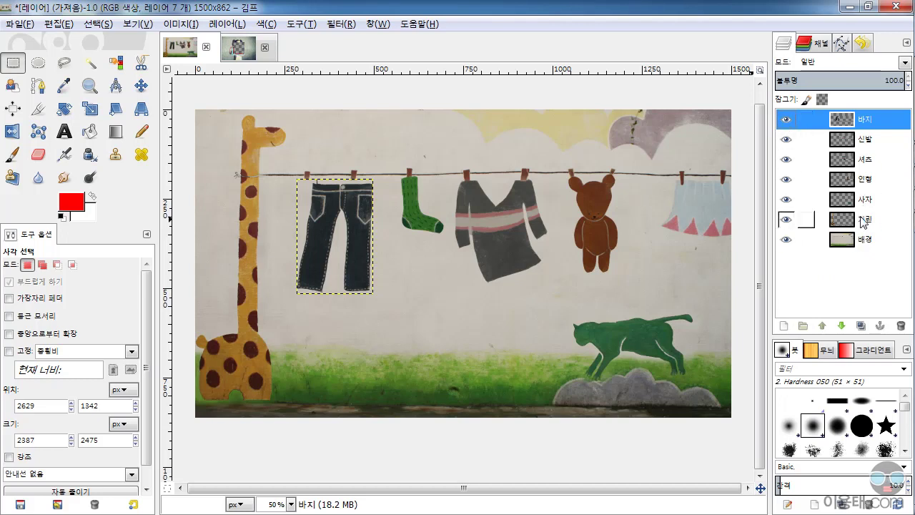
Hide and reshow the 바지 layer and the 신발 layer to check what each one contains.
{"action": "left_click", "coordinate": [785, 119]}
{"action": "left_click", "coordinate": [785, 119]}
{"action": "left_click", "coordinate": [786, 140]}
{"action": "left_click", "coordinate": [785, 139]}
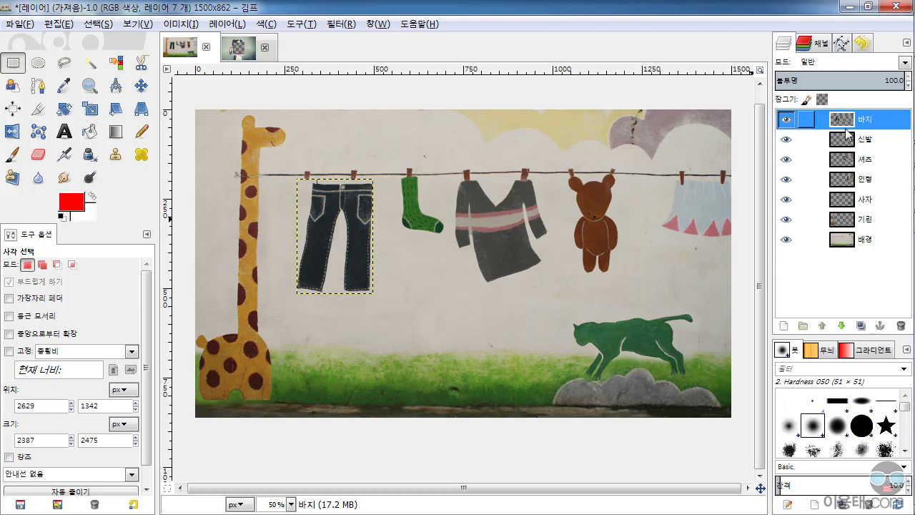
Merge the 바지 layer down into the 신발 layer beneath it.
{"action": "left_click", "coordinate": [848, 142]}
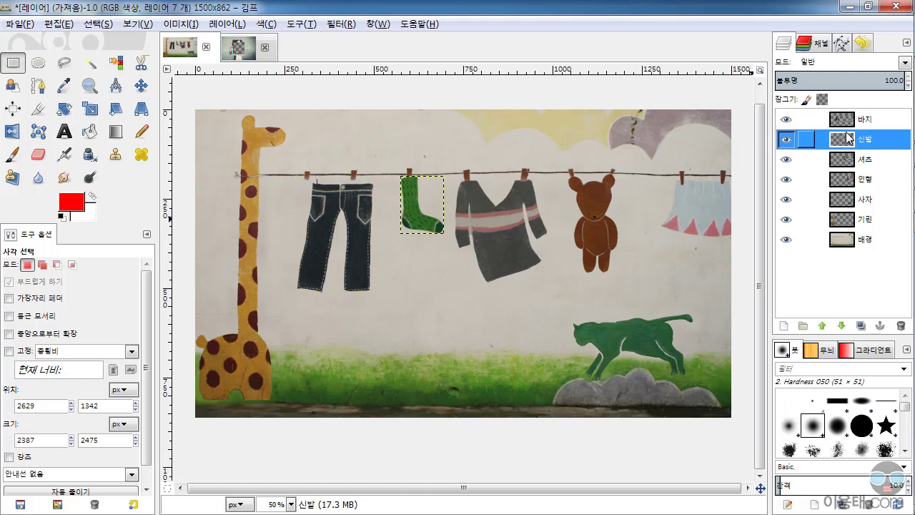
{"action": "left_click", "coordinate": [847, 122]}
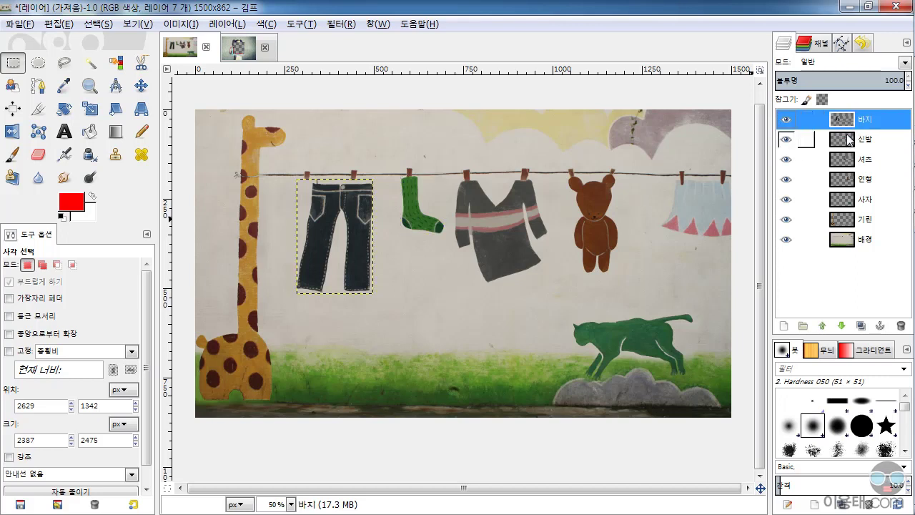
{"action": "left_click", "coordinate": [848, 137]}
{"action": "left_click", "coordinate": [847, 126]}
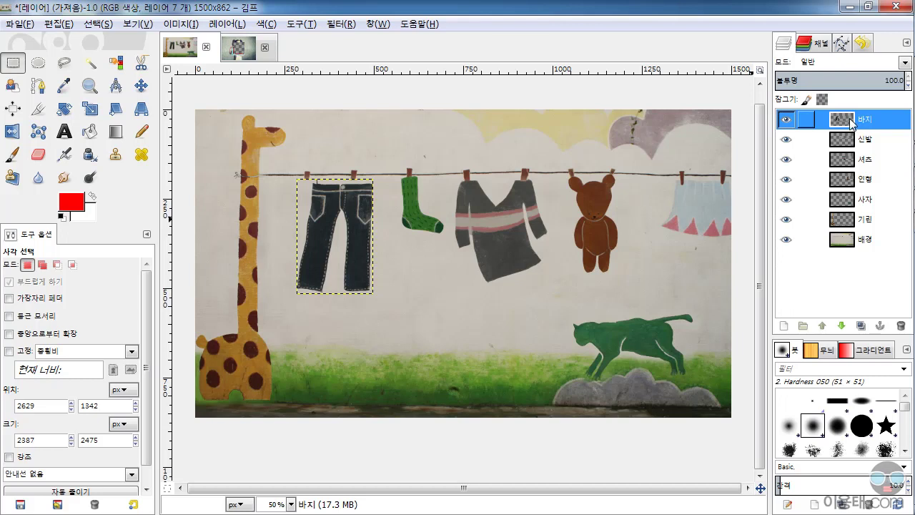
{"action": "right_click", "coordinate": [847, 121]}
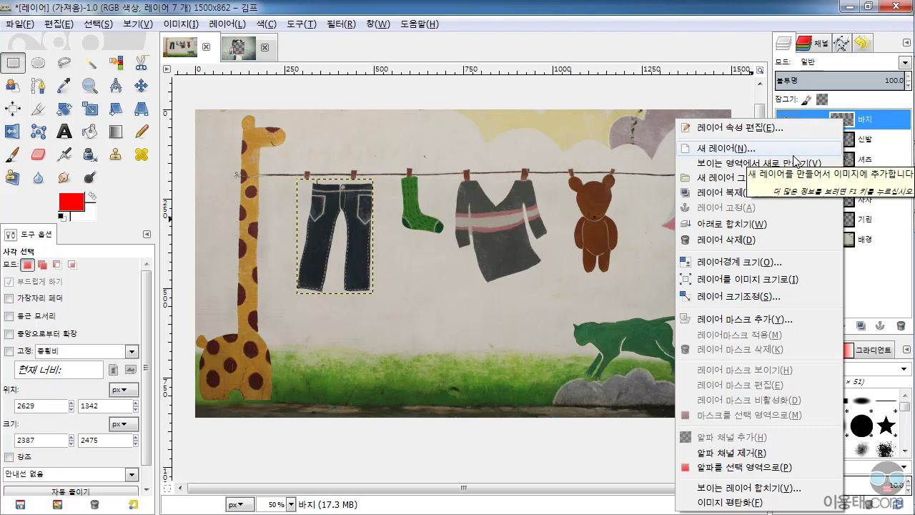
{"action": "left_click", "coordinate": [770, 225]}
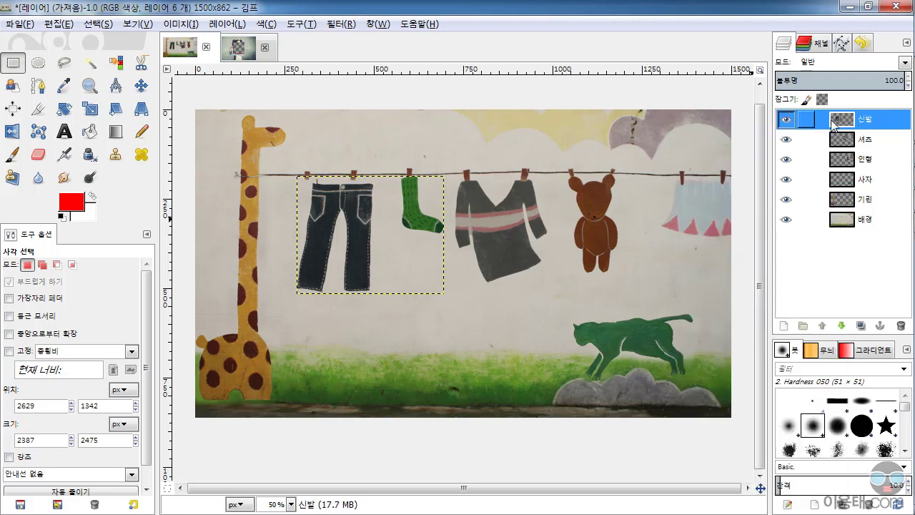
Toggle the merged 신발 layer's visibility off and on to check which objects it contains.
{"action": "left_click", "coordinate": [786, 119]}
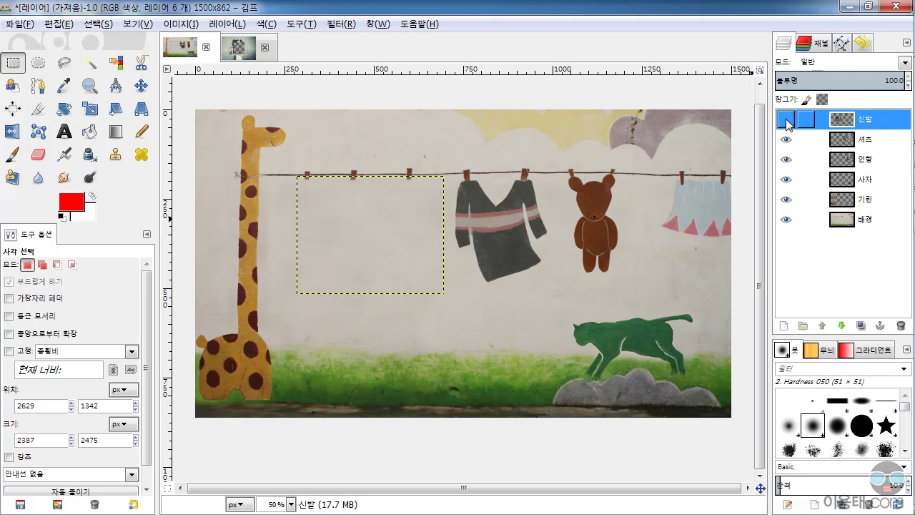
{"action": "left_click", "coordinate": [786, 121]}
{"action": "left_click", "coordinate": [786, 121]}
{"action": "left_click", "coordinate": [786, 121]}
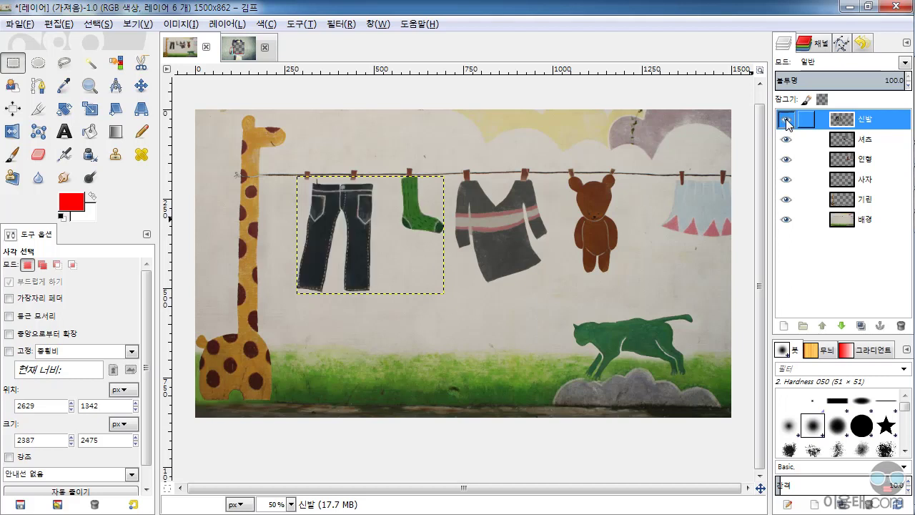
Look over the merging commands for the 신발 layer, and hide the 신발, 인형 and 사자 layers.
{"action": "right_click", "coordinate": [852, 122]}
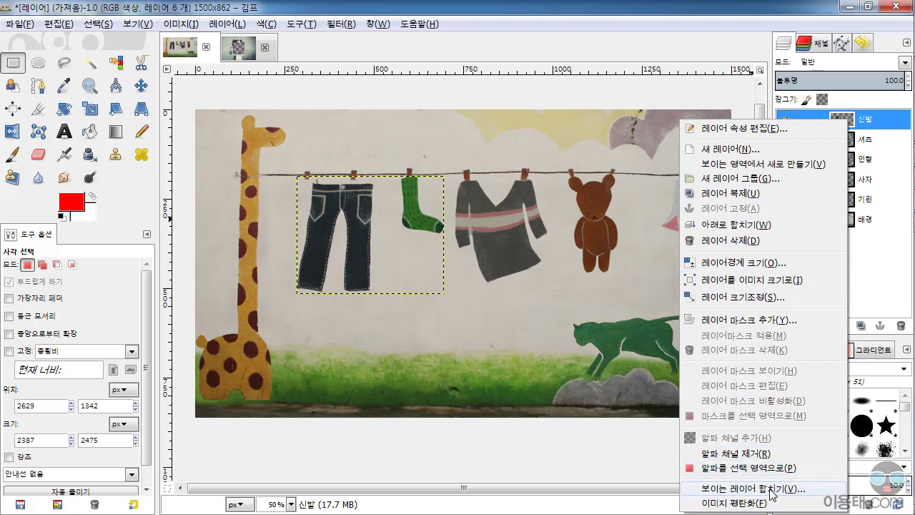
{"action": "left_click", "coordinate": [883, 124]}
{"action": "left_click", "coordinate": [787, 120]}
{"action": "left_click", "coordinate": [788, 160]}
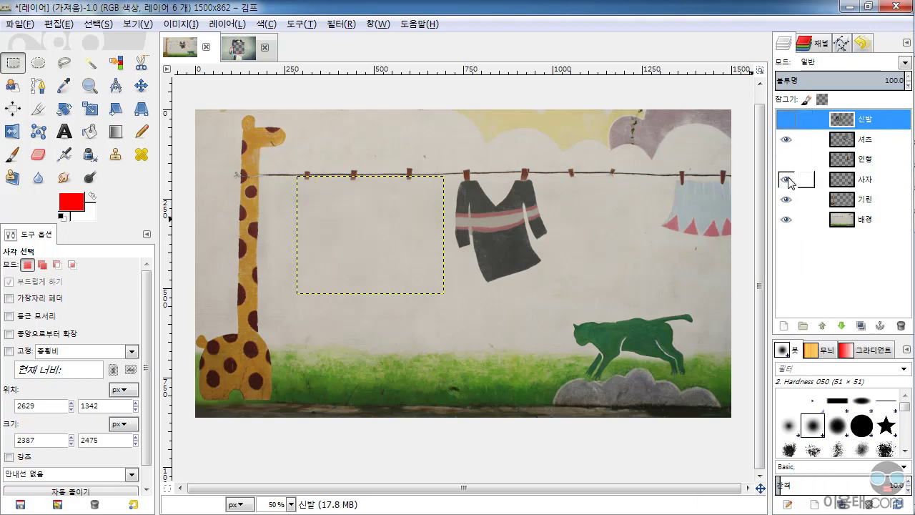
{"action": "left_click", "coordinate": [789, 181]}
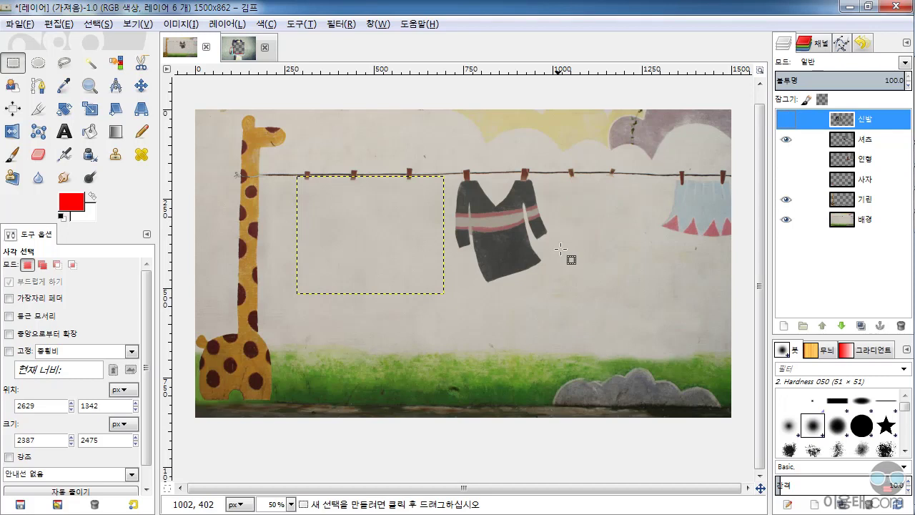
View the 신발 layer's attributes without changing them, and open its name for editing directly in the layer list.
{"action": "right_click", "coordinate": [850, 124]}
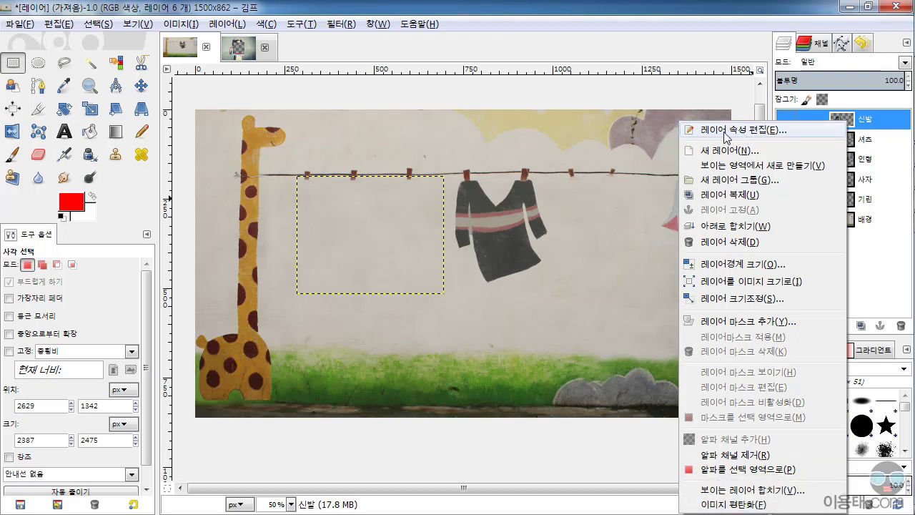
{"action": "left_click", "coordinate": [786, 134]}
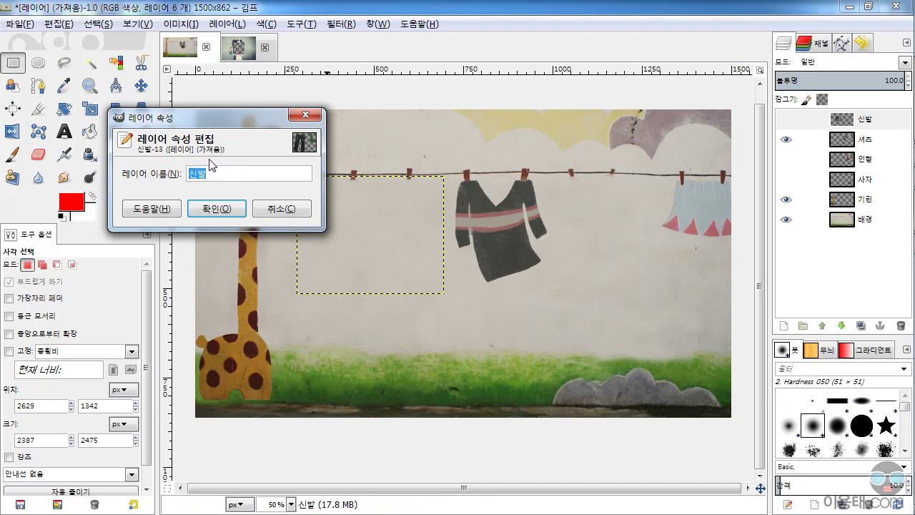
{"action": "left_click", "coordinate": [291, 207]}
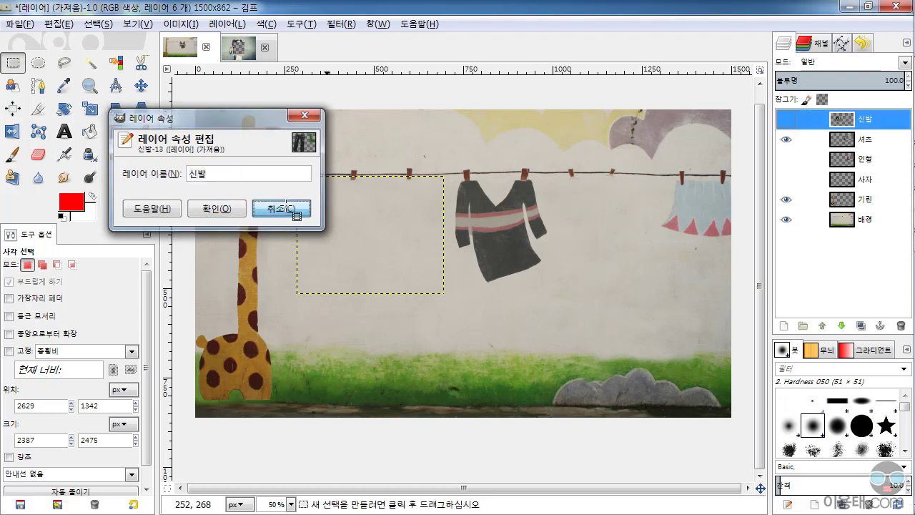
{"action": "left_click", "coordinate": [861, 122]}
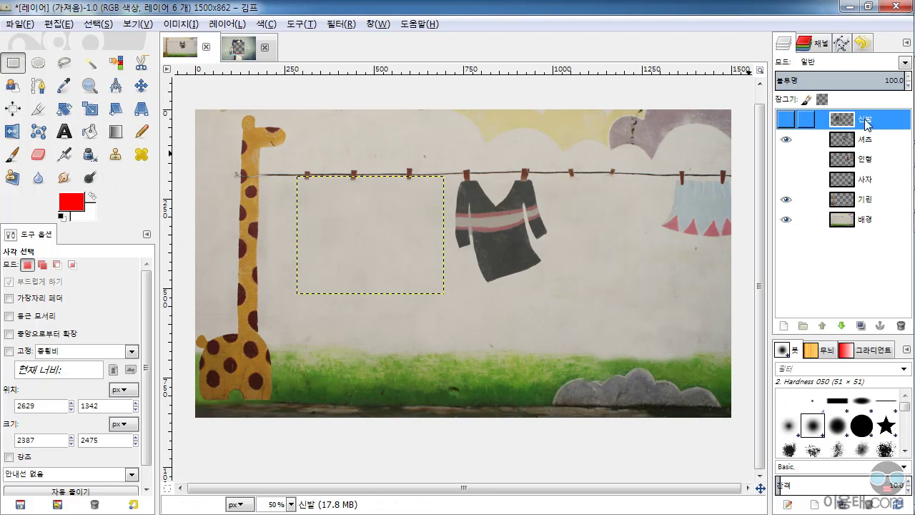
{"action": "double_click", "coordinate": [867, 122]}
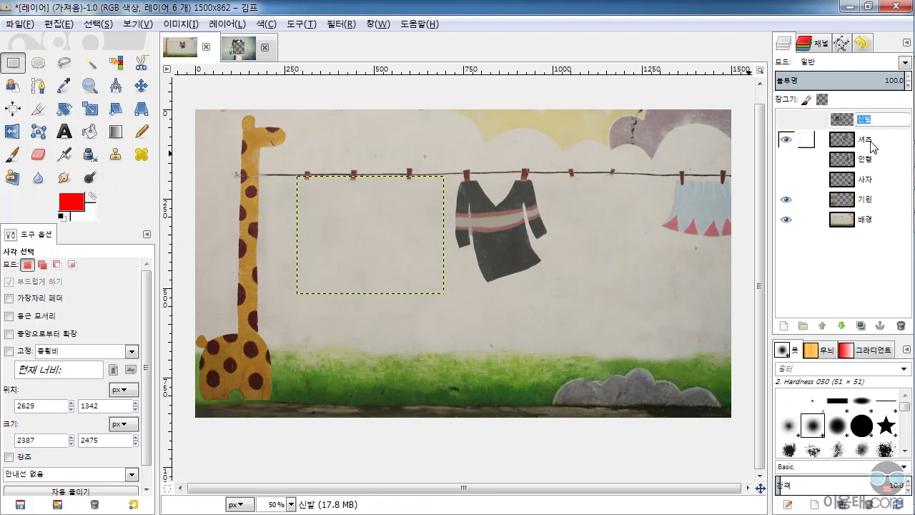
Show the hidden 신발, 인형 and 사자 layers again.
{"action": "left_click", "coordinate": [786, 120]}
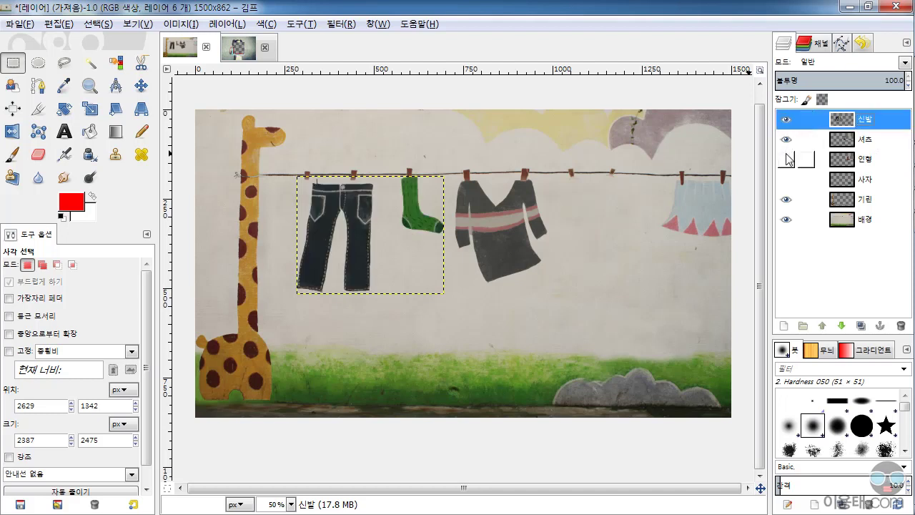
{"action": "left_click_drag", "start_coordinate": [786, 159], "coordinate": [786, 179]}
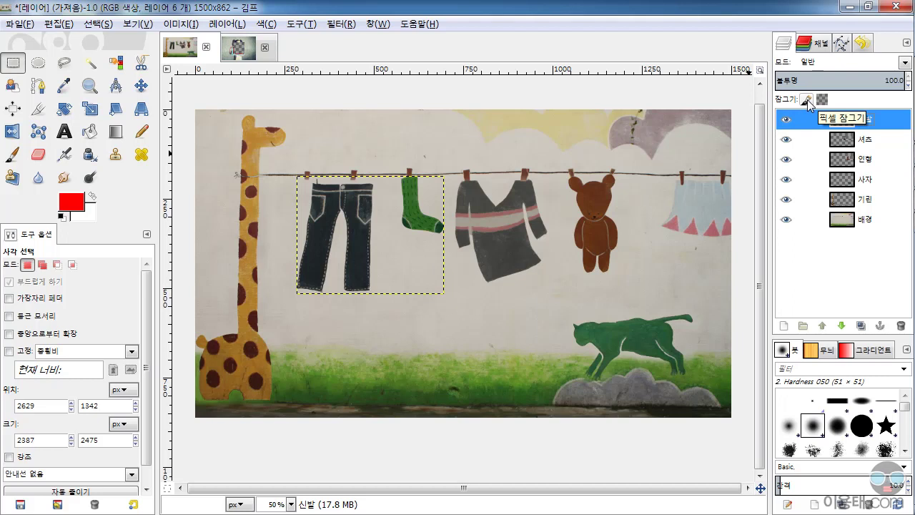
Lock the pixels of the 신발 layer and turn on its link marker.
{"action": "left_click", "coordinate": [807, 100]}
{"action": "left_click", "coordinate": [807, 102]}
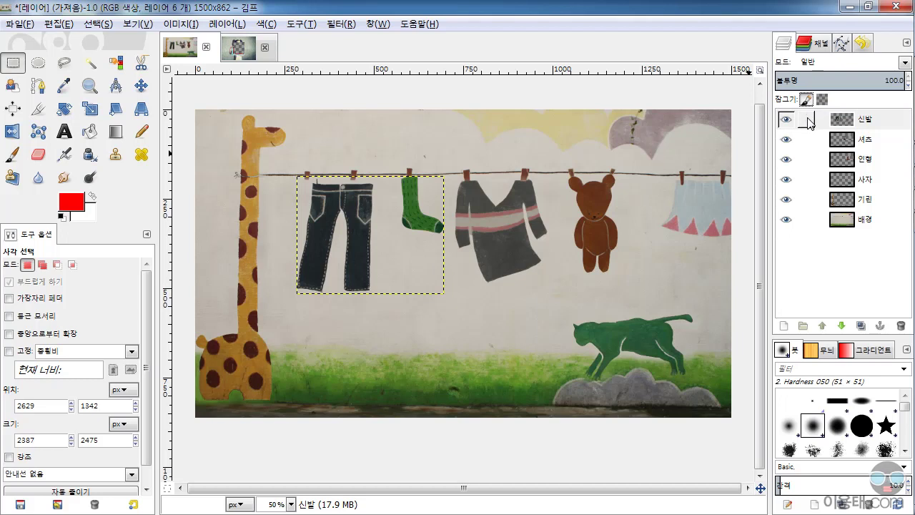
{"action": "left_click", "coordinate": [807, 119]}
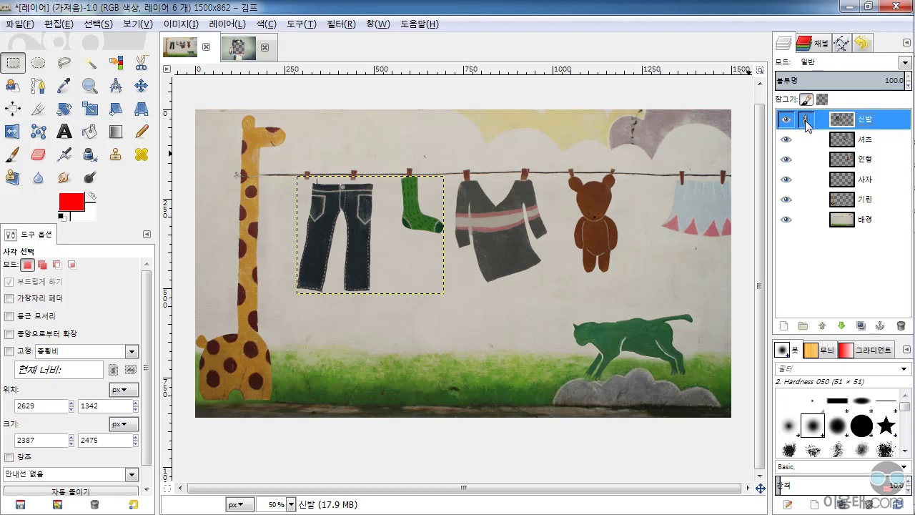